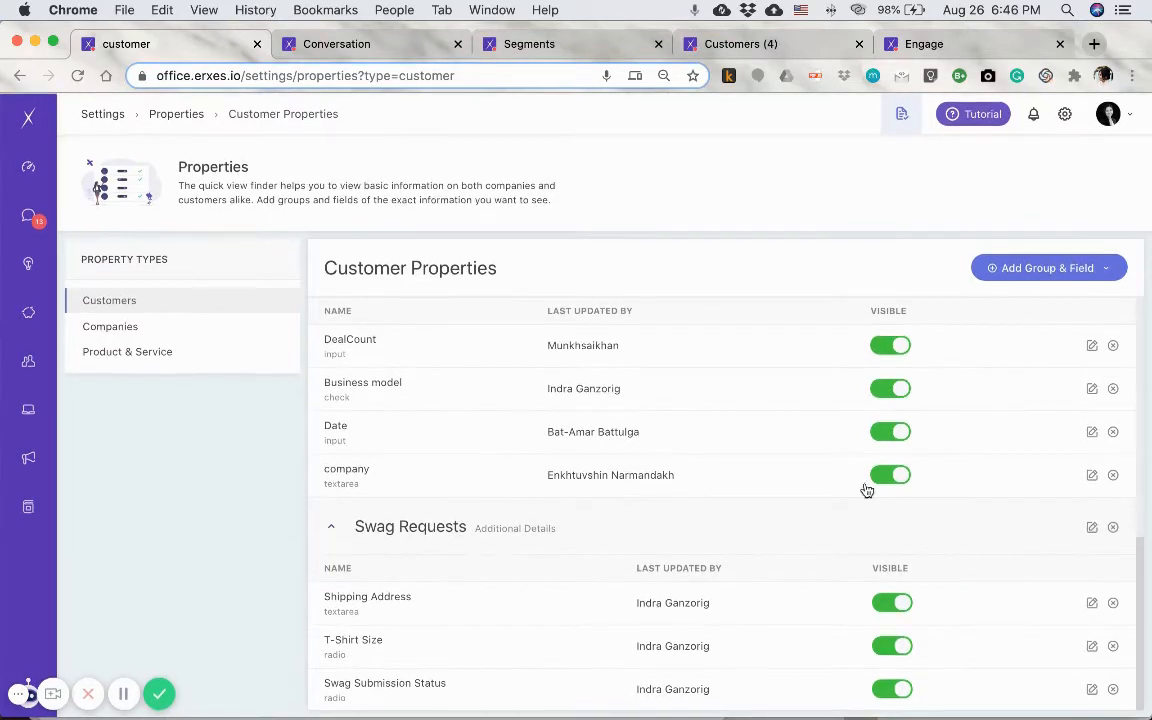
# - Review the Swag Requests customer properties and open the Swag Submission Status property for editing
pyautogui.scroll(5, 530, 583)
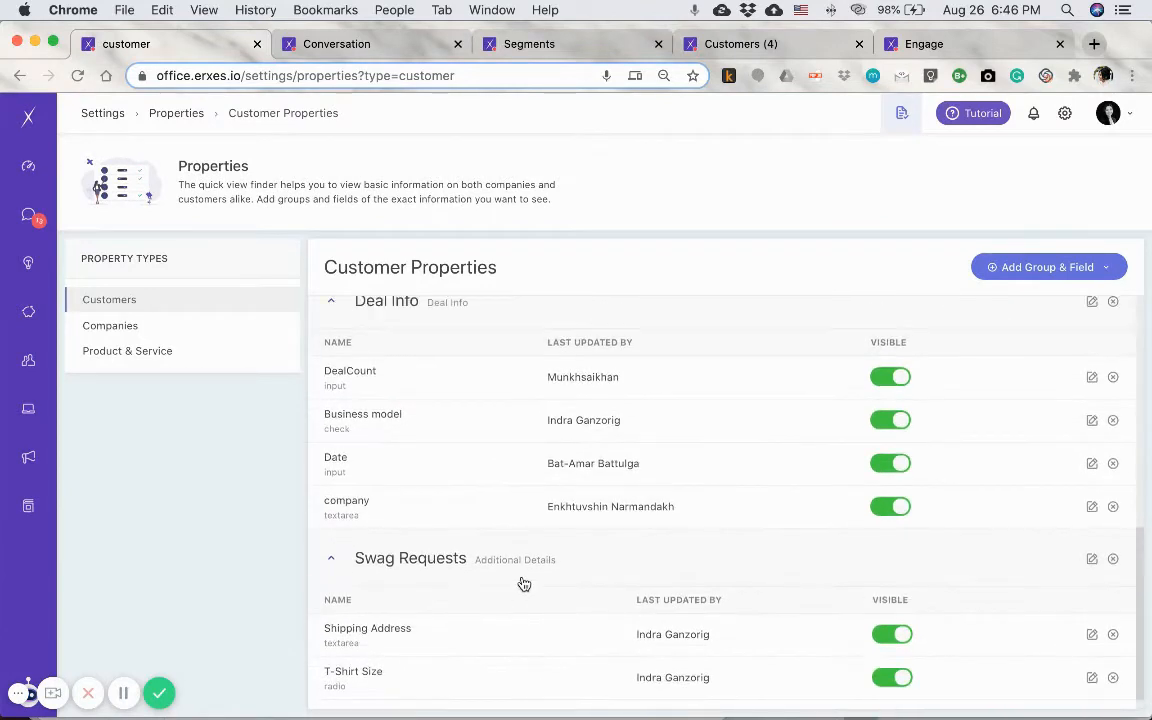
pyautogui.scroll(-5, 583, 566)
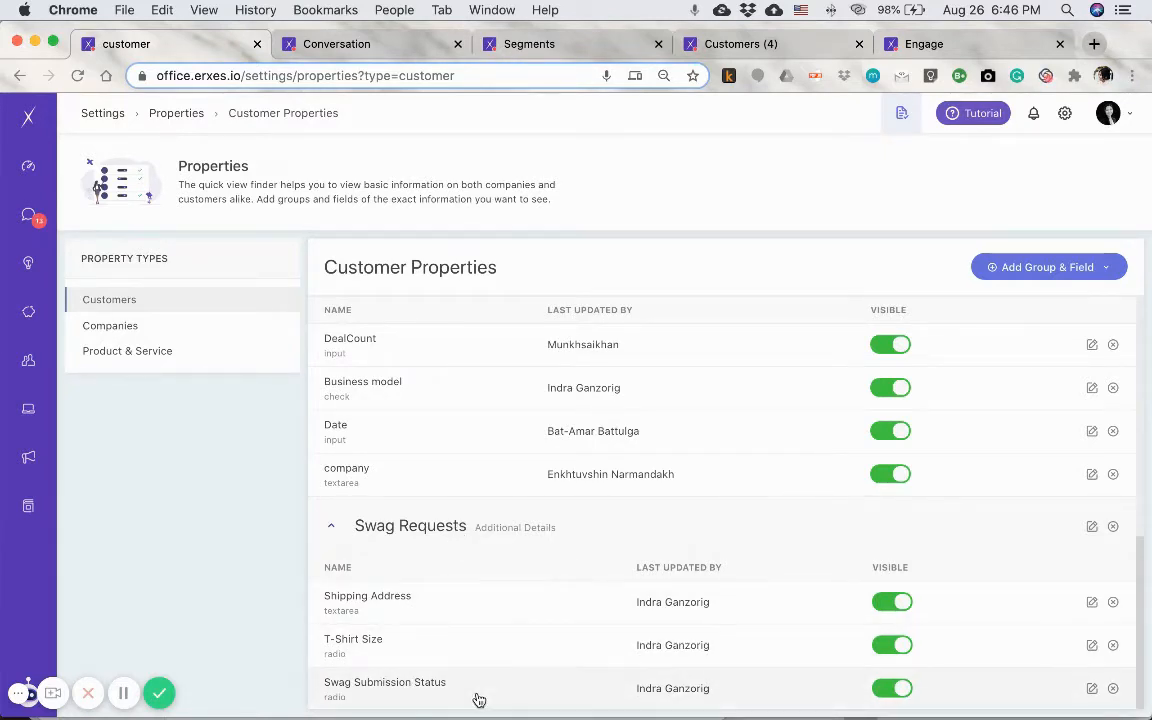
pyautogui.click(1092, 688)
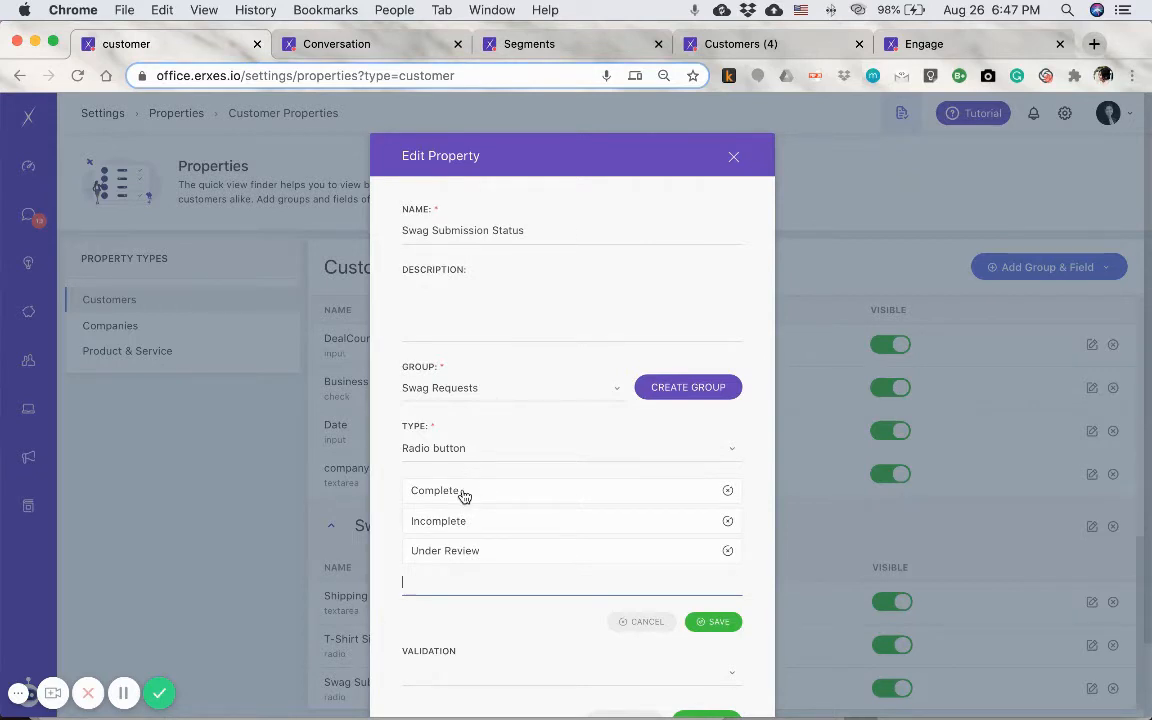
# - Switch to the inbox conversation and examine the form's pull request URL and the Complete and Incomplete options under Swag Submission Status
pyautogui.click(387, 48)
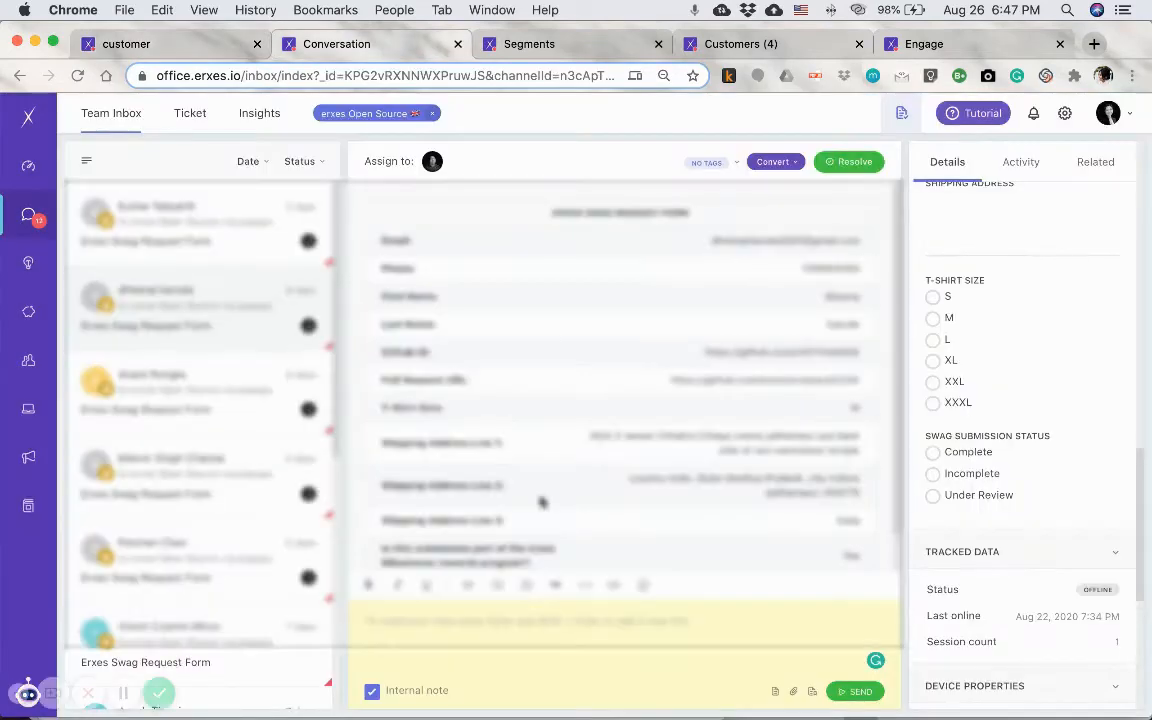
pyautogui.scroll(-3, 1020, 505)
pyautogui.scroll(3, 1020, 505)
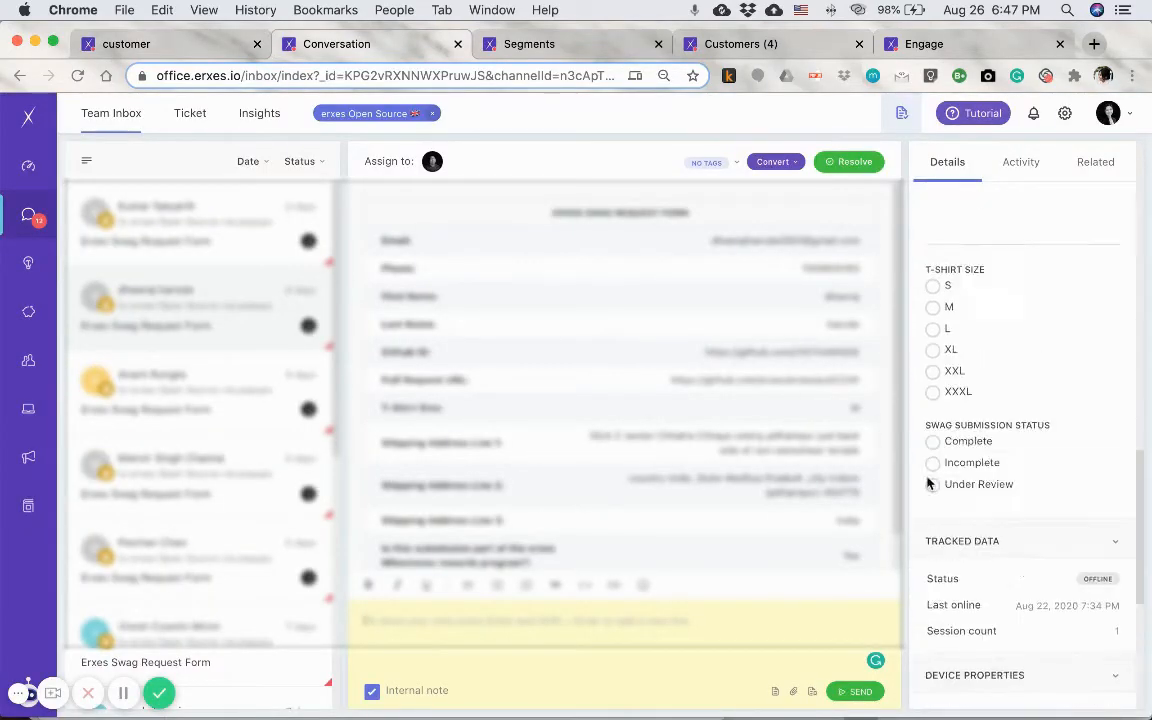
pyautogui.tripleClick(742, 380)
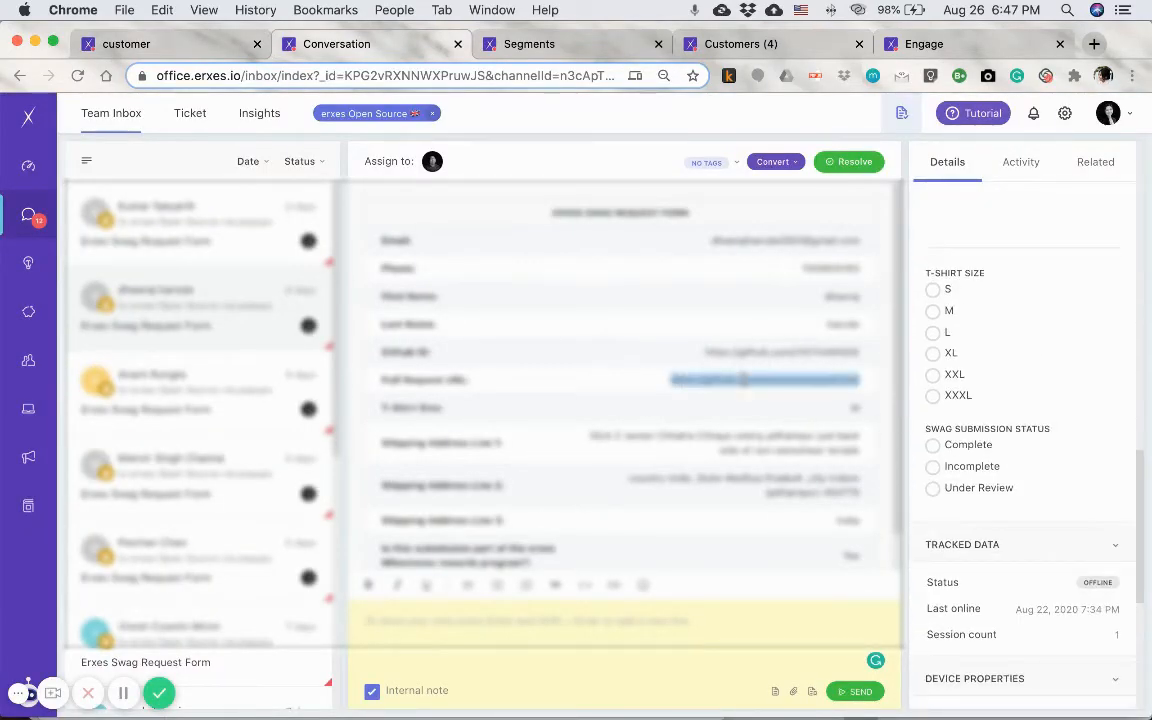
pyautogui.click(742, 380)
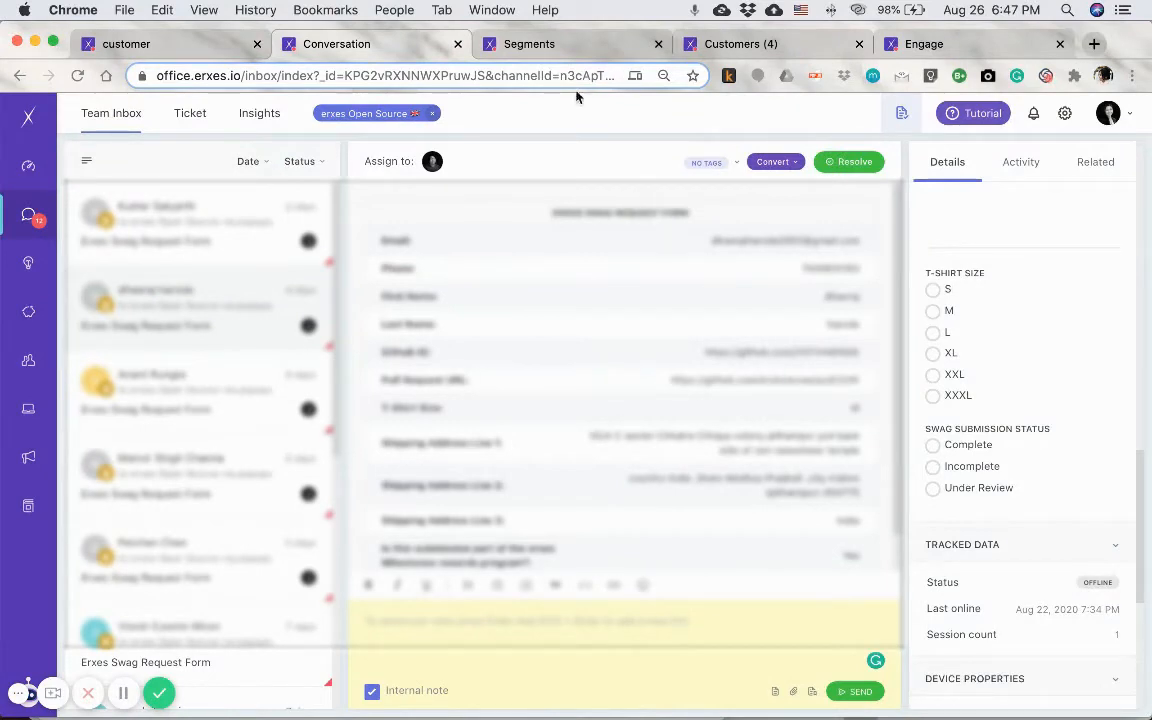
pyautogui.doubleClick(968, 445)
pyautogui.doubleClick(973, 466)
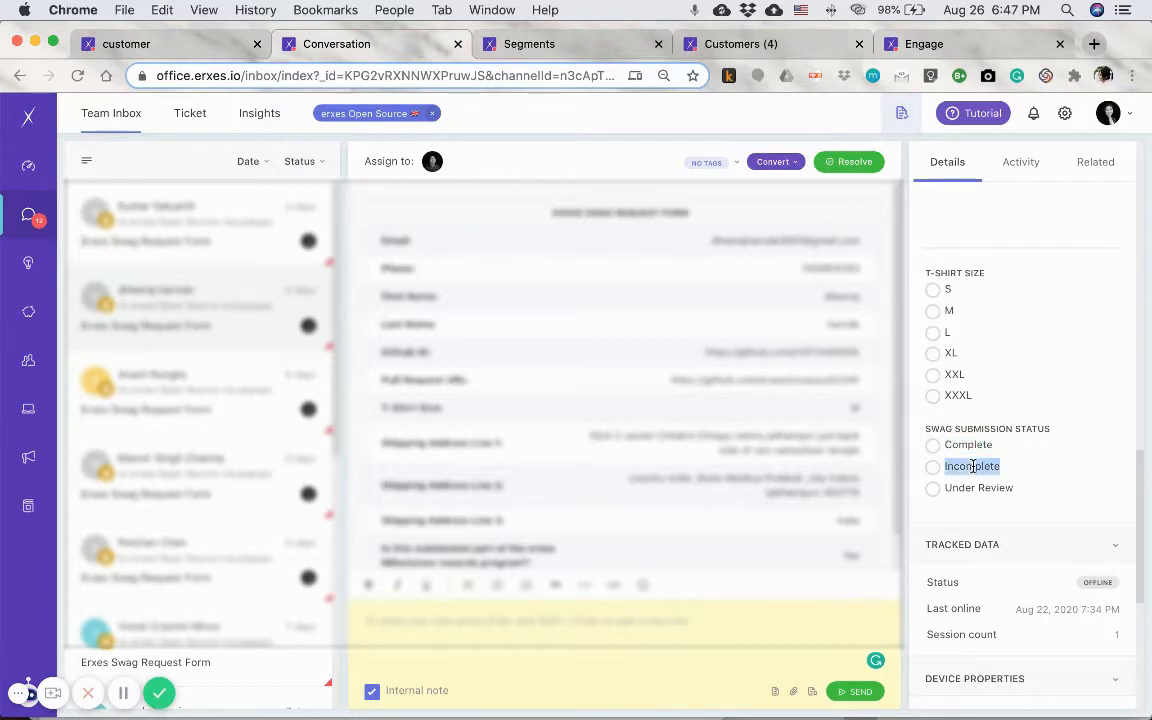
pyautogui.doubleClick(974, 441)
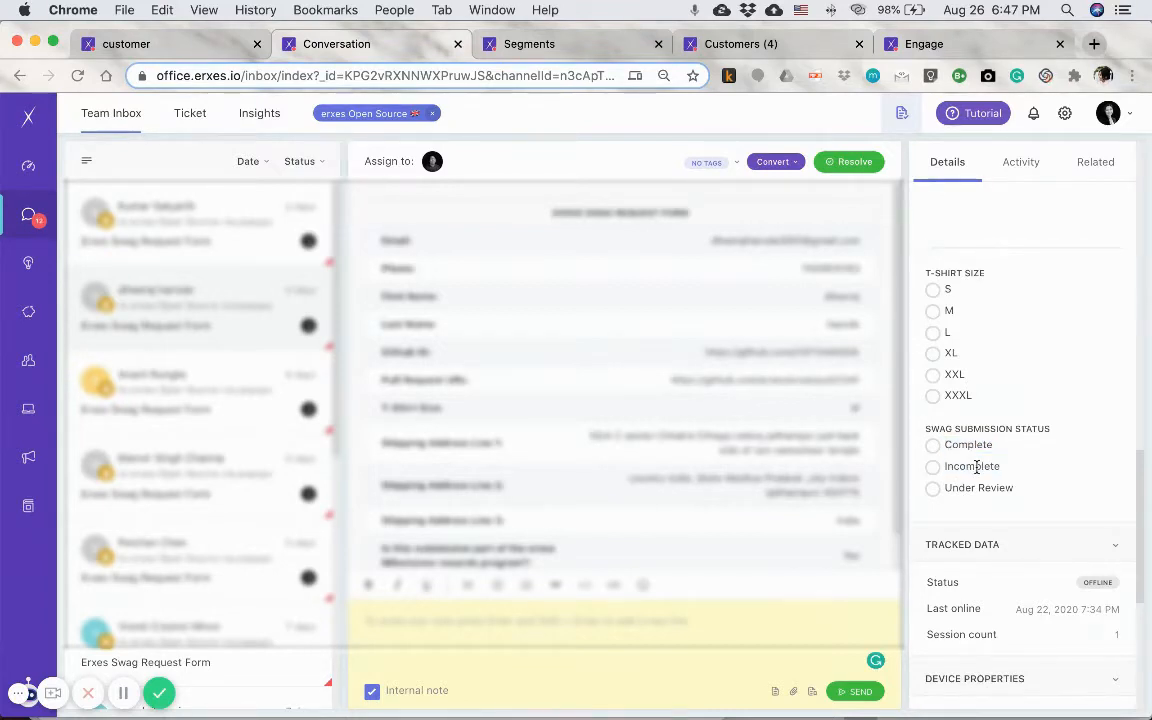
pyautogui.doubleClick(972, 466)
pyautogui.doubleClick(984, 443)
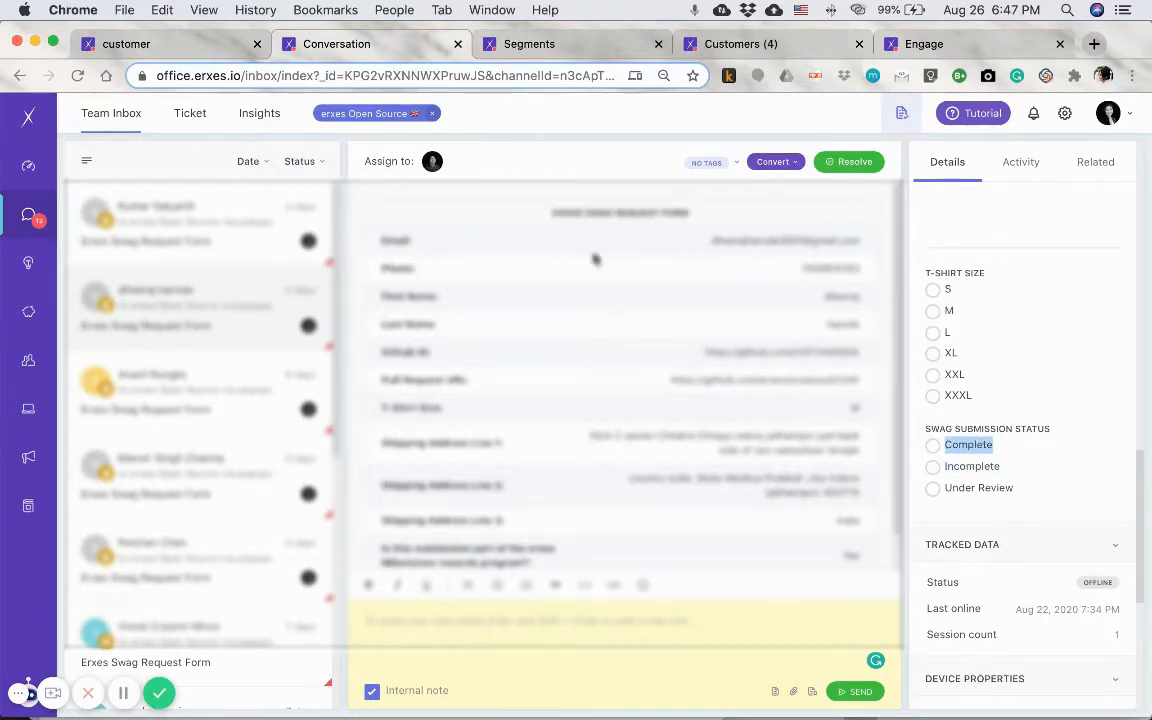
# - Open the lead segment "Swag Request Submission - Complete" for editing and review its name and description
pyautogui.click(580, 48)
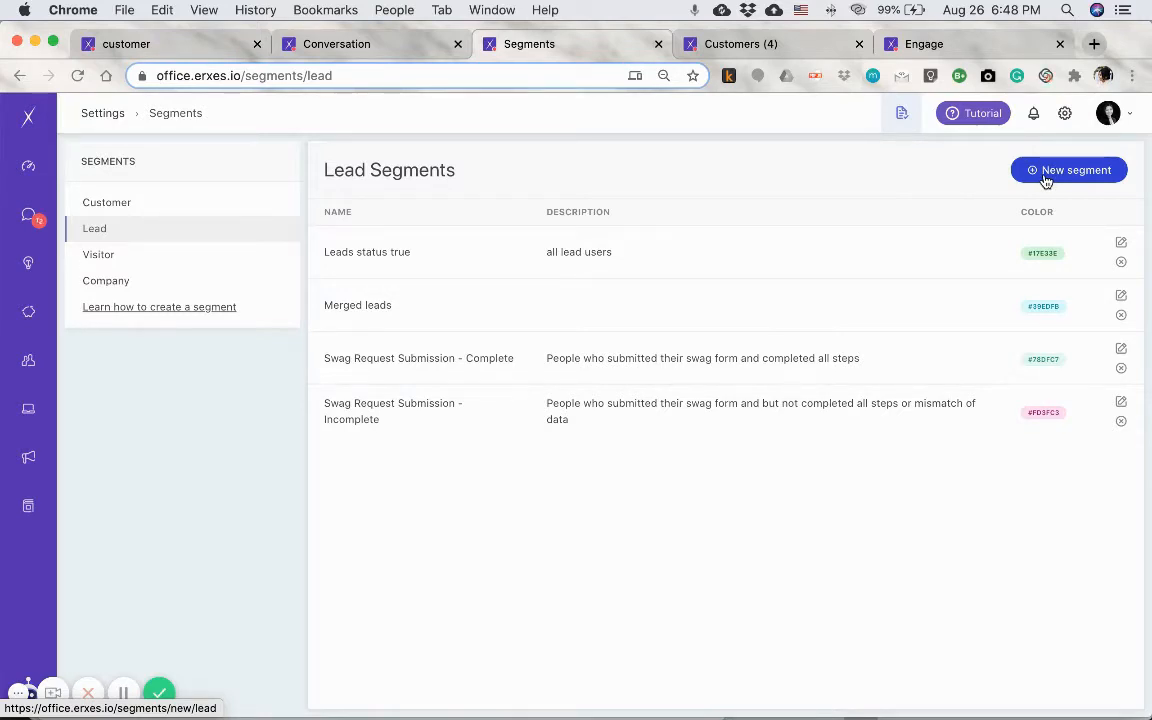
pyautogui.click(1121, 349)
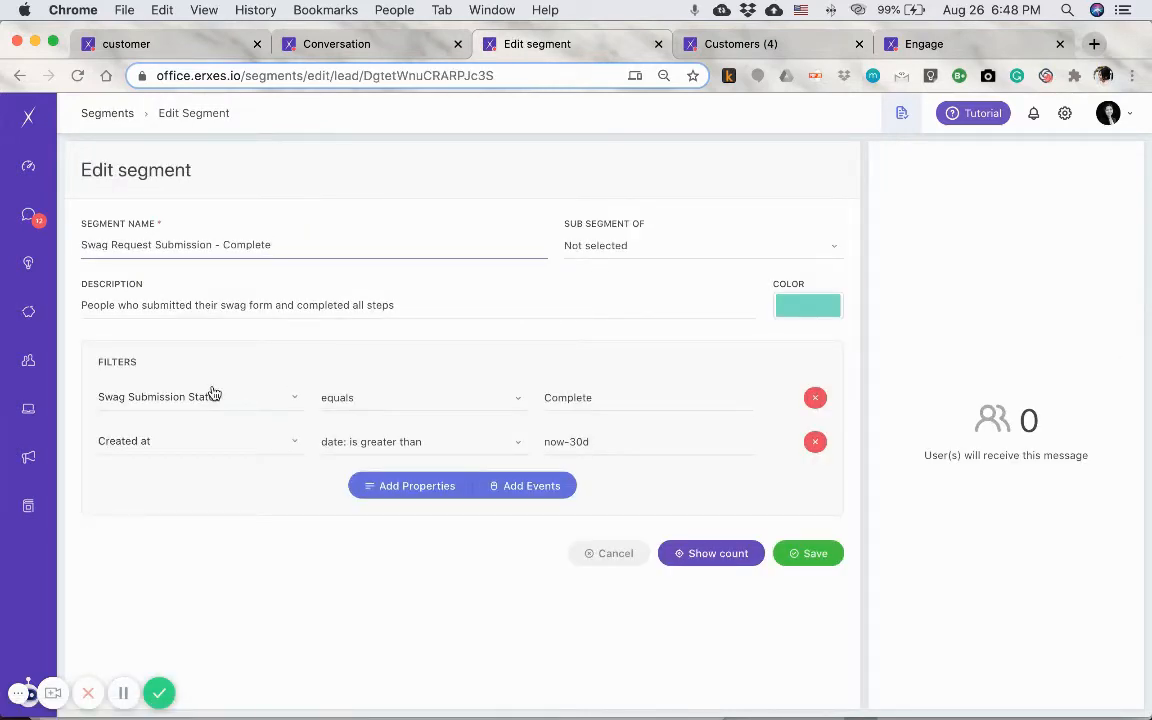
pyautogui.tripleClick(180, 245)
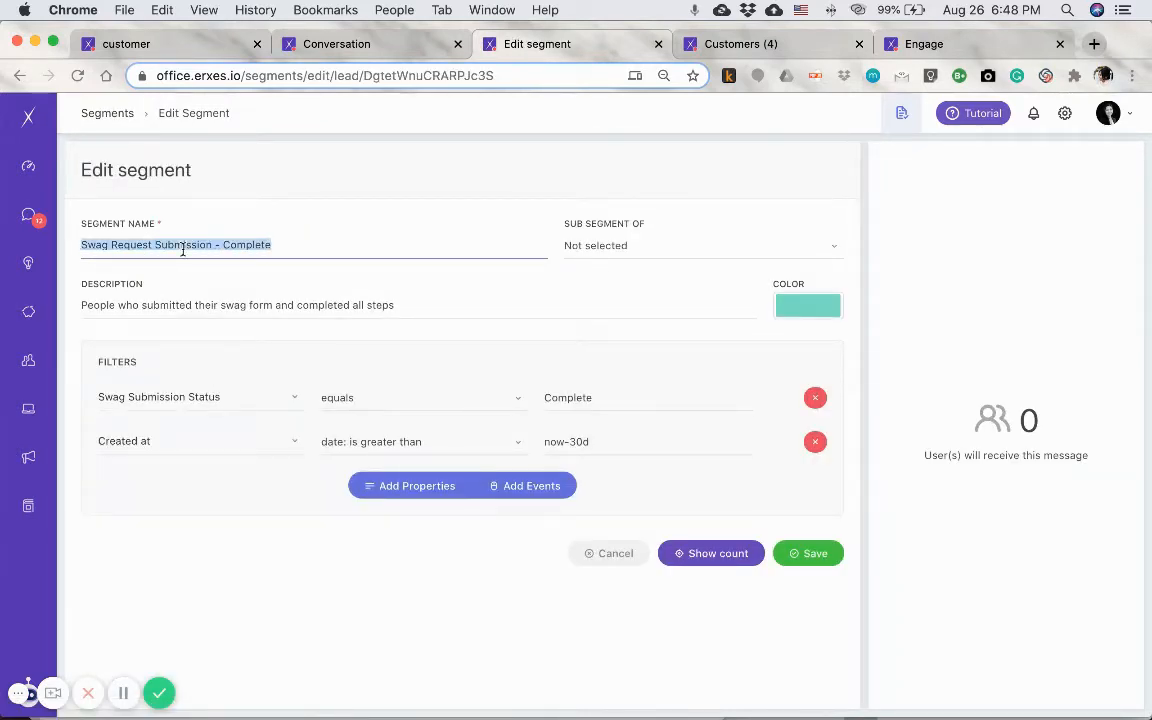
pyautogui.click(177, 304)
pyautogui.click(250, 502)
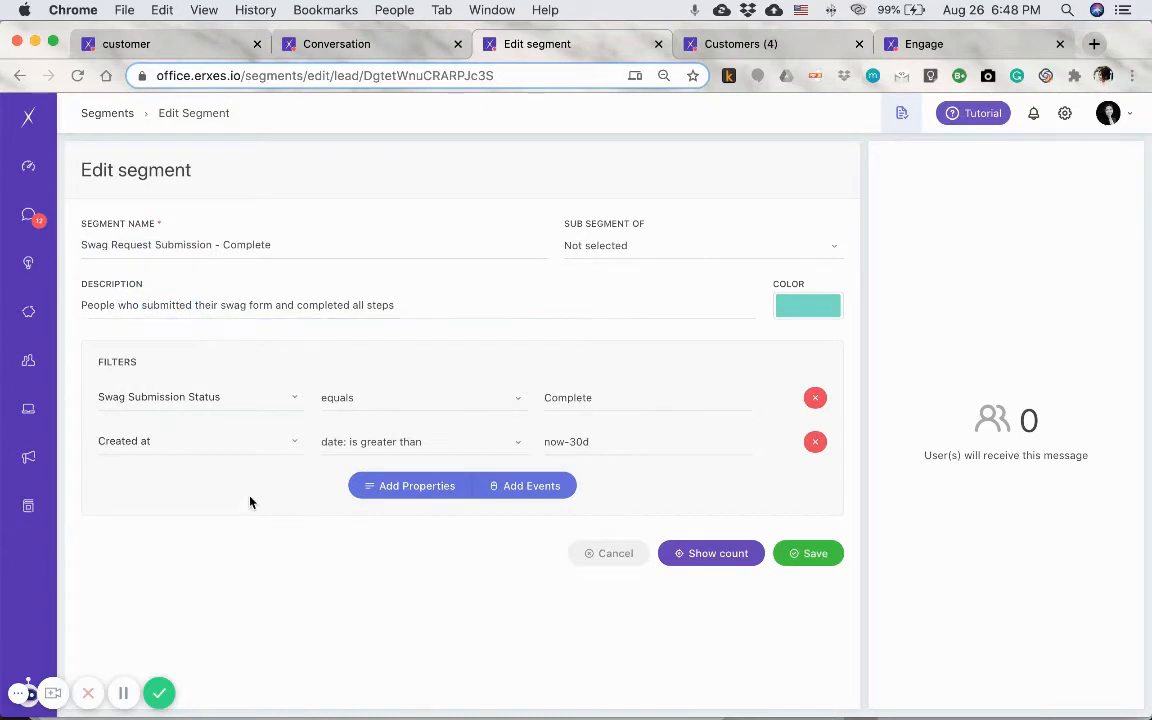
# - Search the first filter's properties for "swag" and choose Swag Submission Status
pyautogui.click(200, 396)
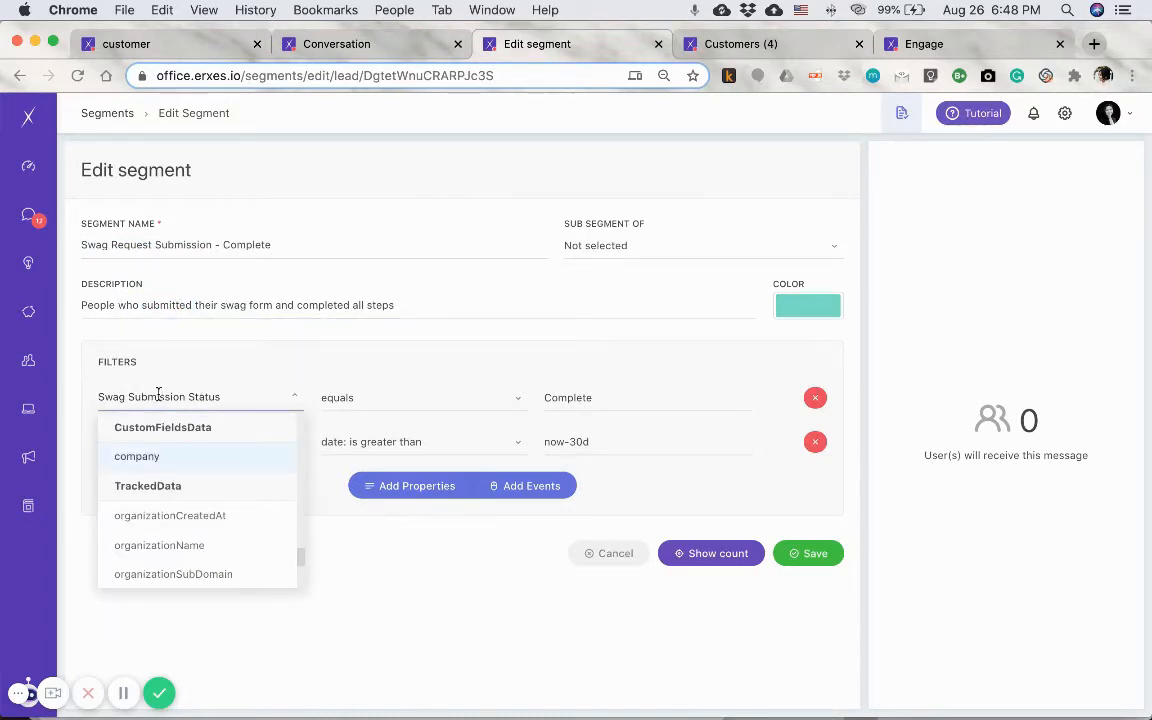
pyautogui.write('swag')
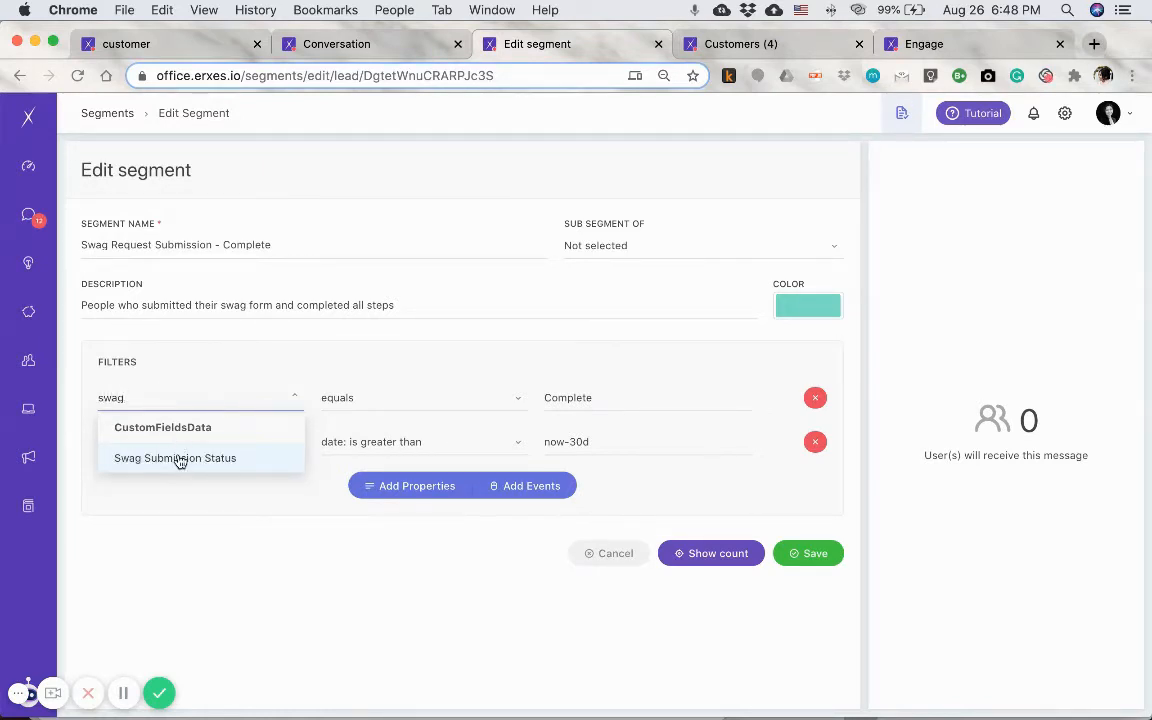
pyautogui.click(179, 459)
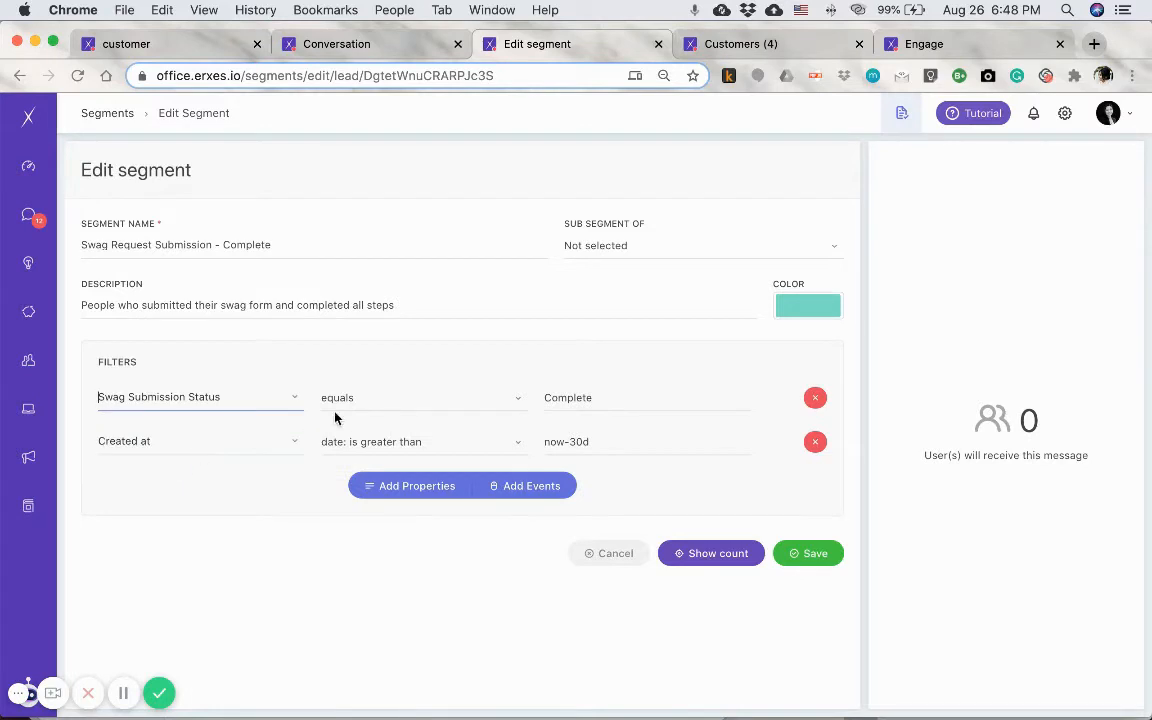
# - Examine the operator choices and the comparison value of the Swag Submission Status filter
pyautogui.click(343, 403)
pyautogui.click(341, 400)
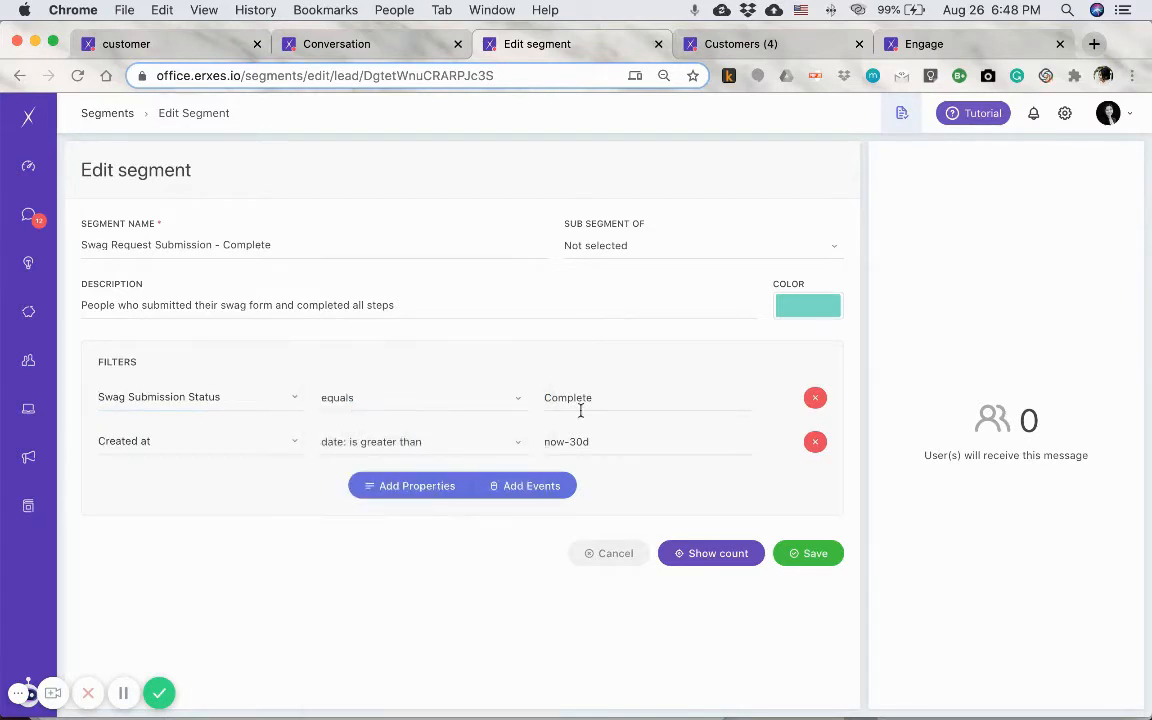
pyautogui.click(361, 403)
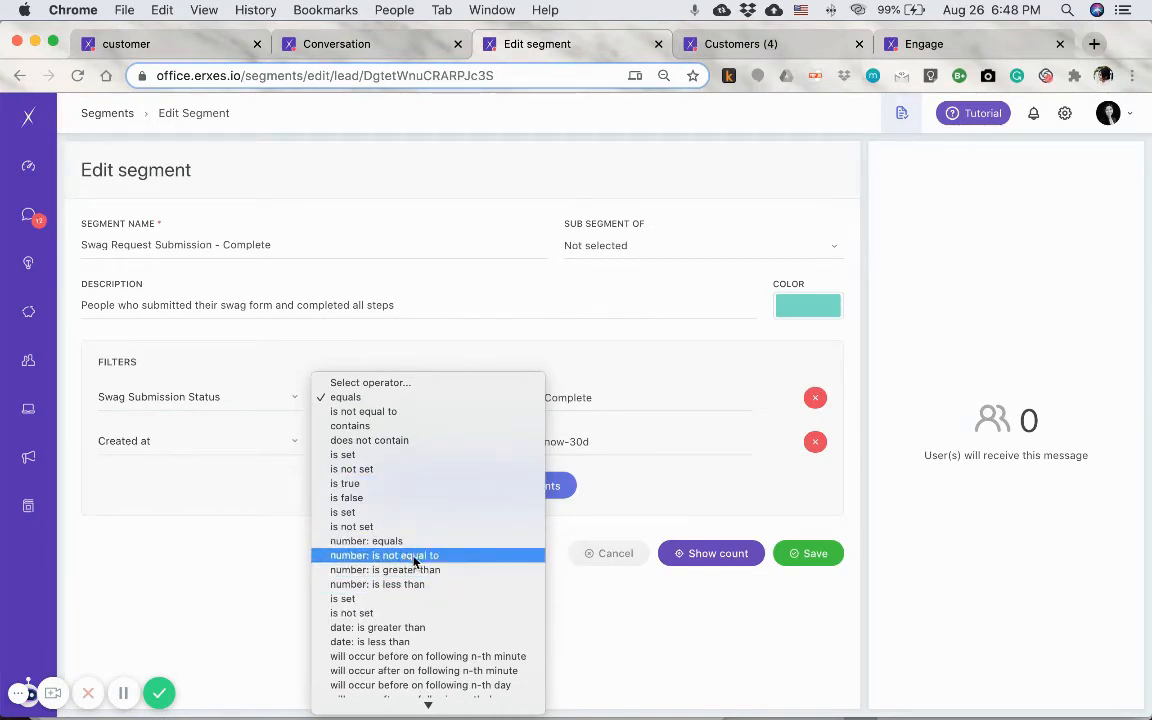
pyautogui.click(585, 632)
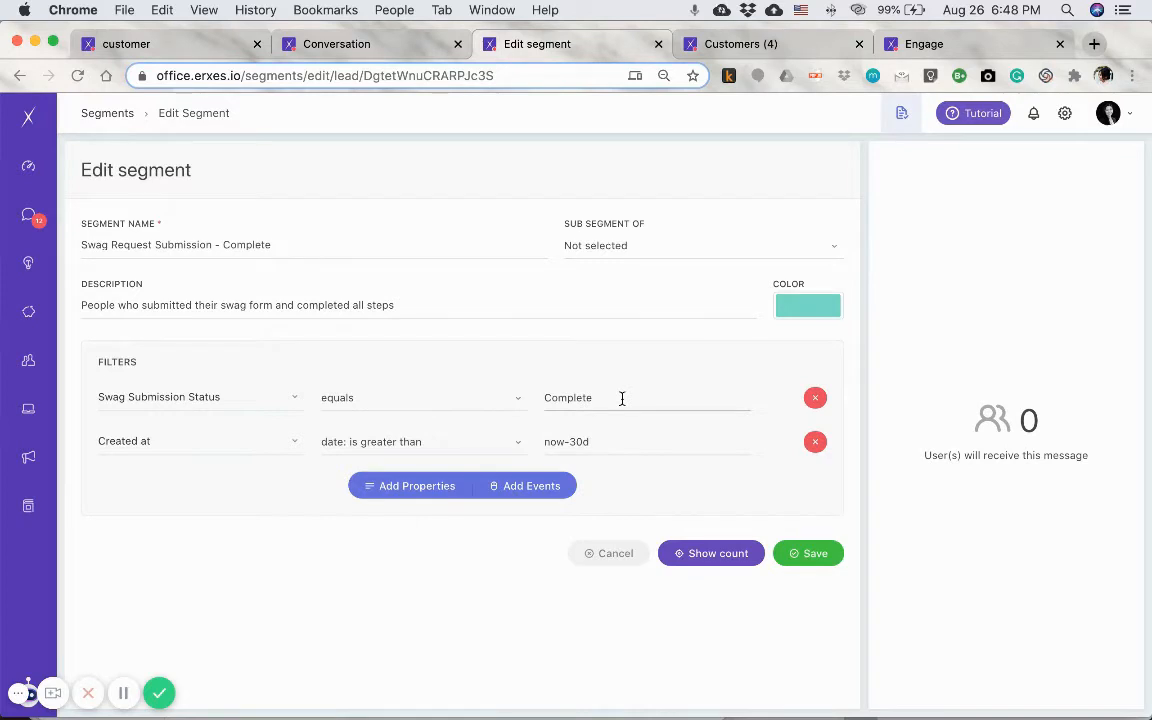
pyautogui.doubleClick(579, 399)
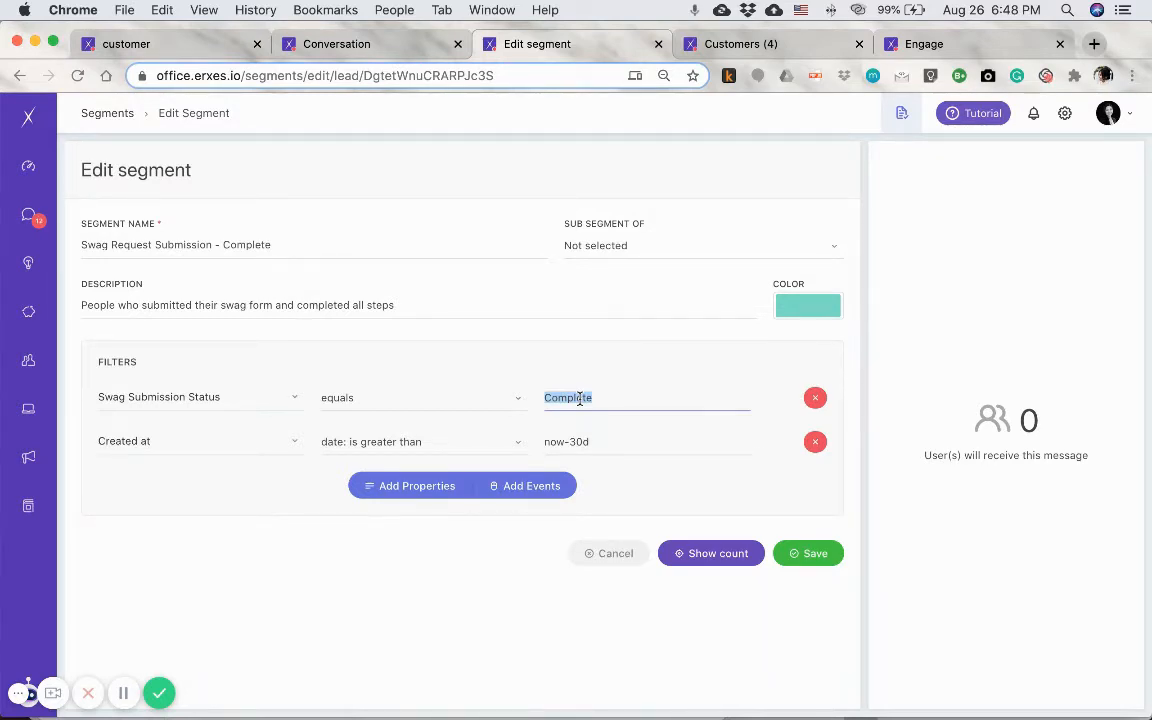
pyautogui.click(607, 398)
# - Review the second filter's Created at property and choose "date: is greater than" as its operator
pyautogui.click(187, 444)
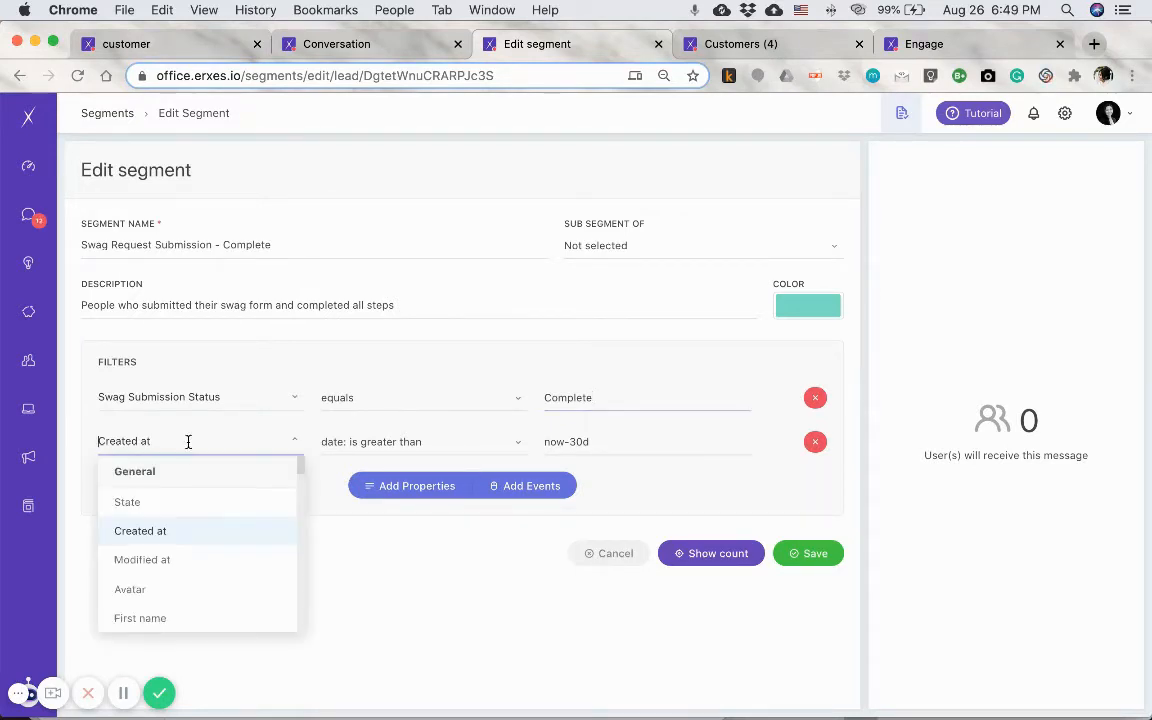
pyautogui.click(353, 553)
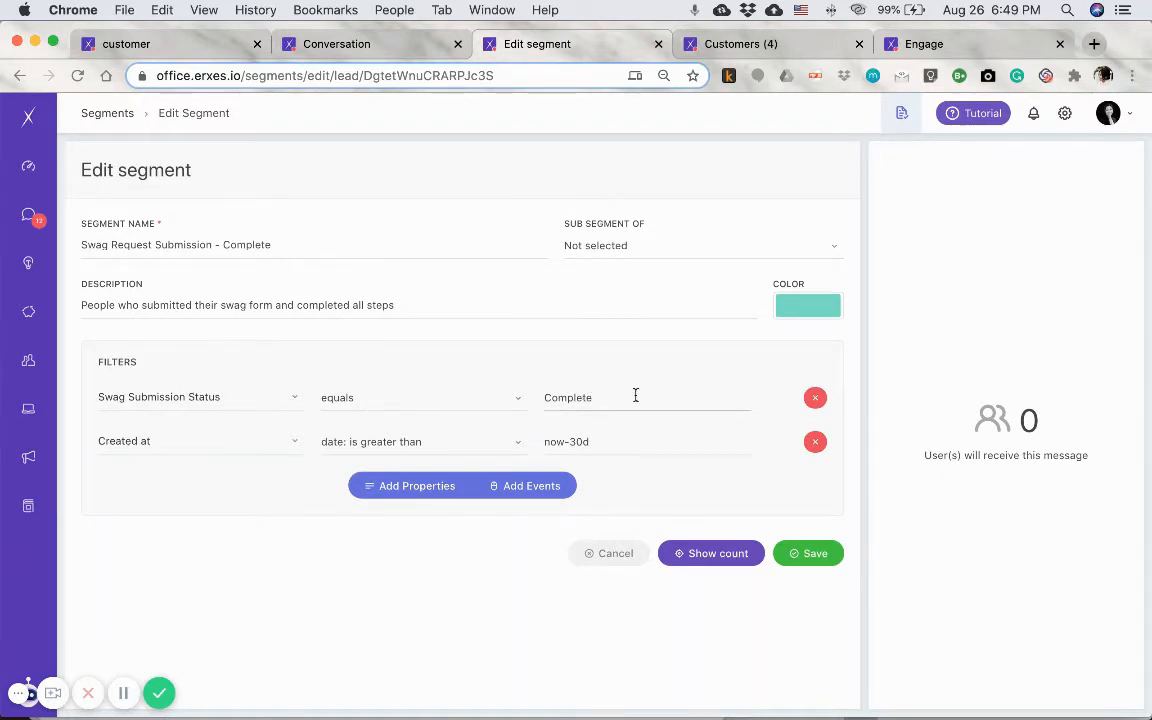
pyautogui.click(376, 443)
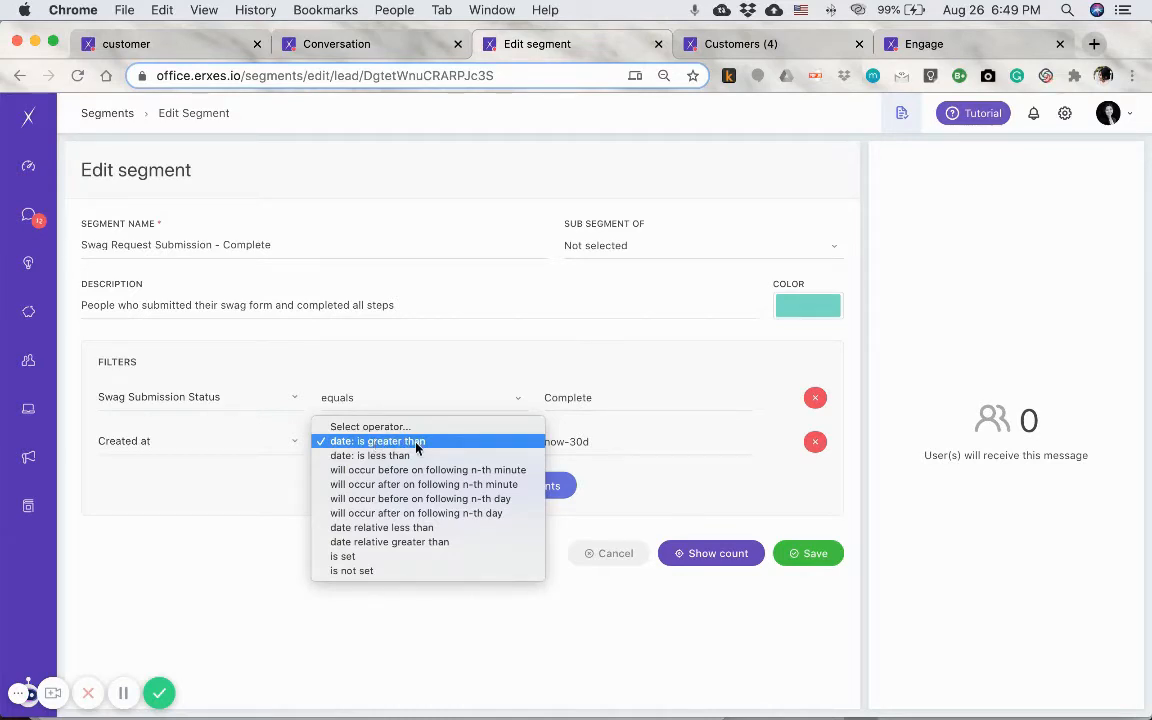
pyautogui.click(417, 444)
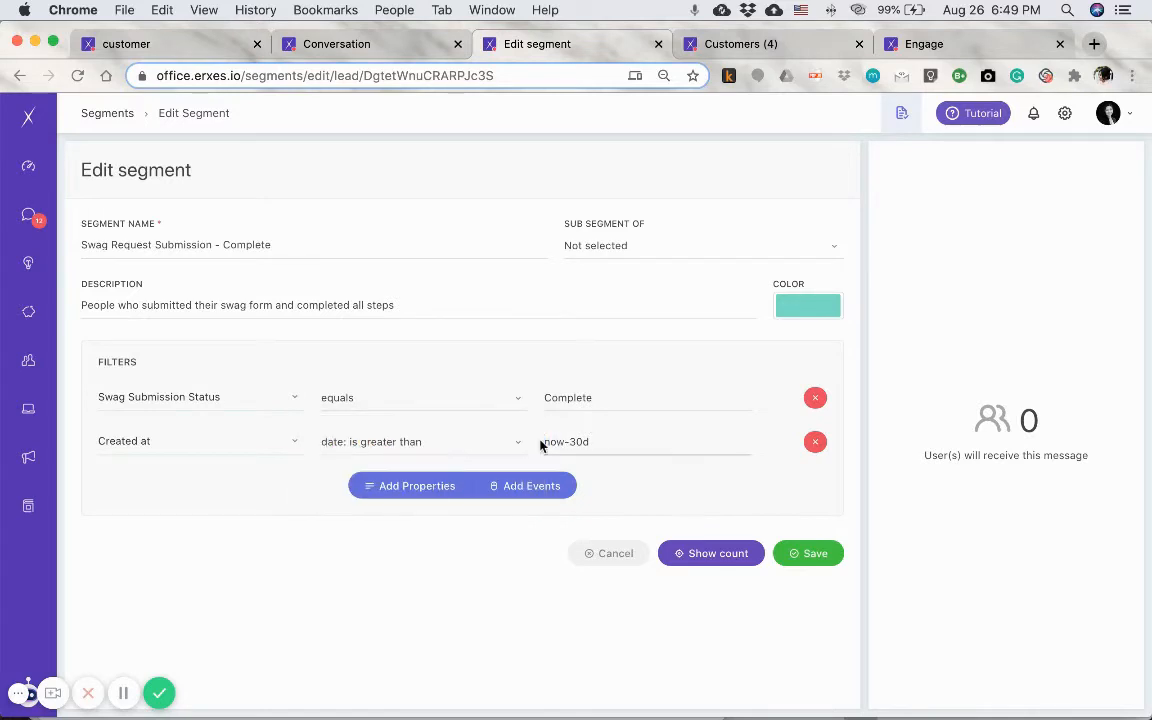
# - Check the now-30d value of the Created at filter and show the segment's user count
pyautogui.doubleClick(553, 441)
pyautogui.press('Right')
pyautogui.press('Right')
pyautogui.press('Right')
pyautogui.press('Right')
pyautogui.press('Right')
pyautogui.moveTo(616, 444); pyautogui.dragTo(525, 449)
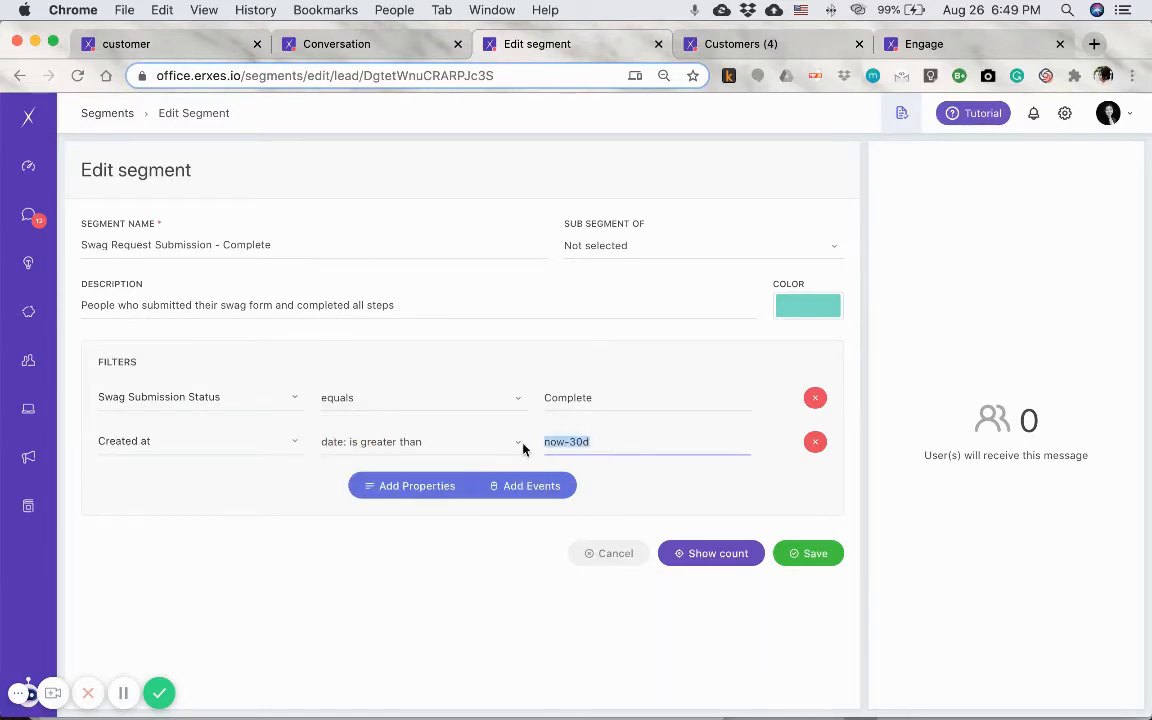
pyautogui.click(614, 442)
pyautogui.moveTo(648, 441); pyautogui.dragTo(530, 441)
pyautogui.click(602, 441)
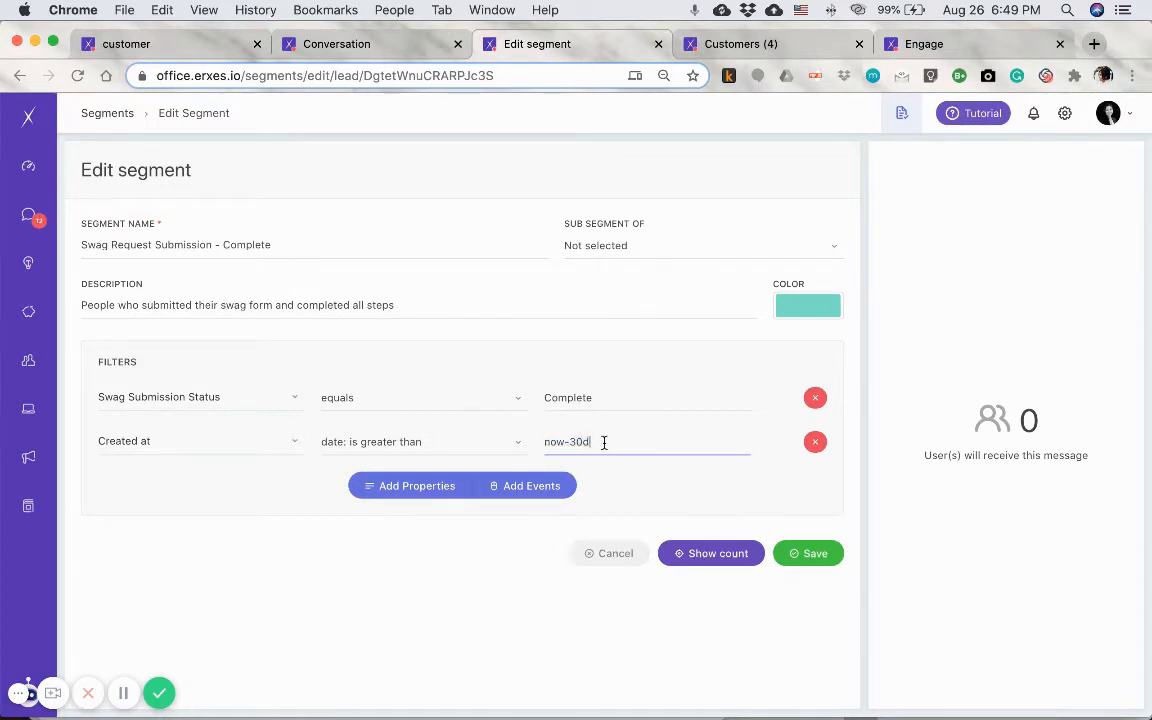
pyautogui.click(709, 556)
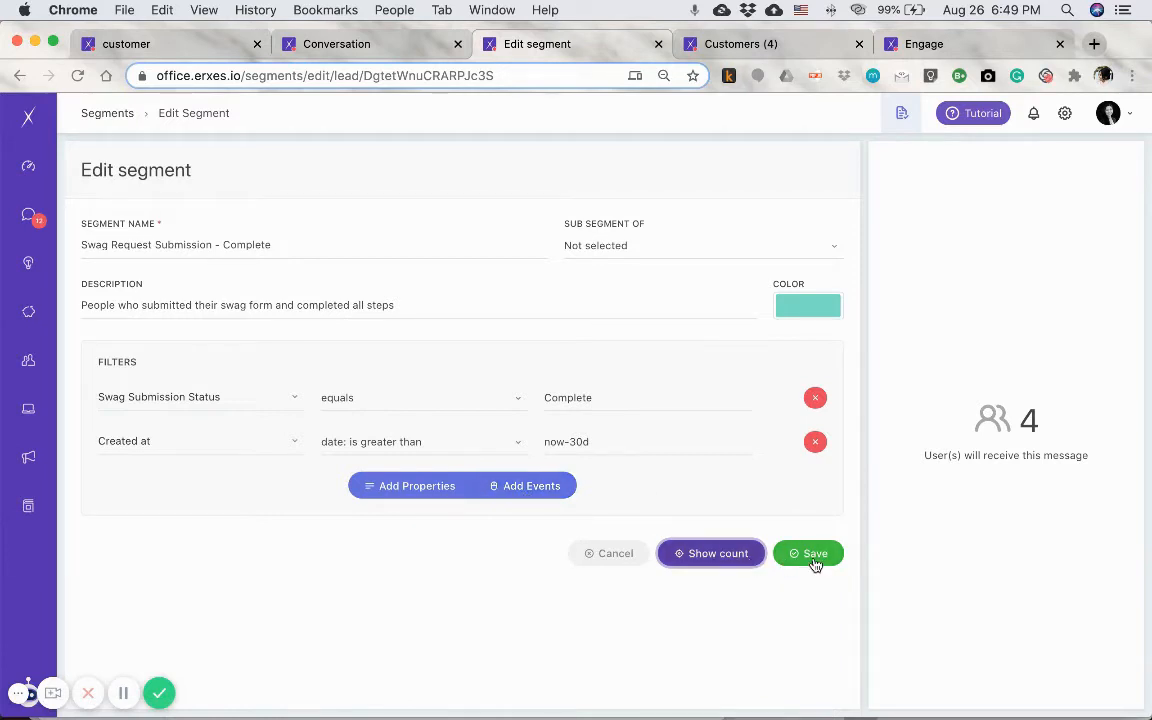
# - Switch to the Engage messages tagged Swag Submissions and open "Swag Submission - Incomplete" for editing
pyautogui.hotkey('ctrl', 'Tab')
pyautogui.hotkey('ctrl', 'Tab')
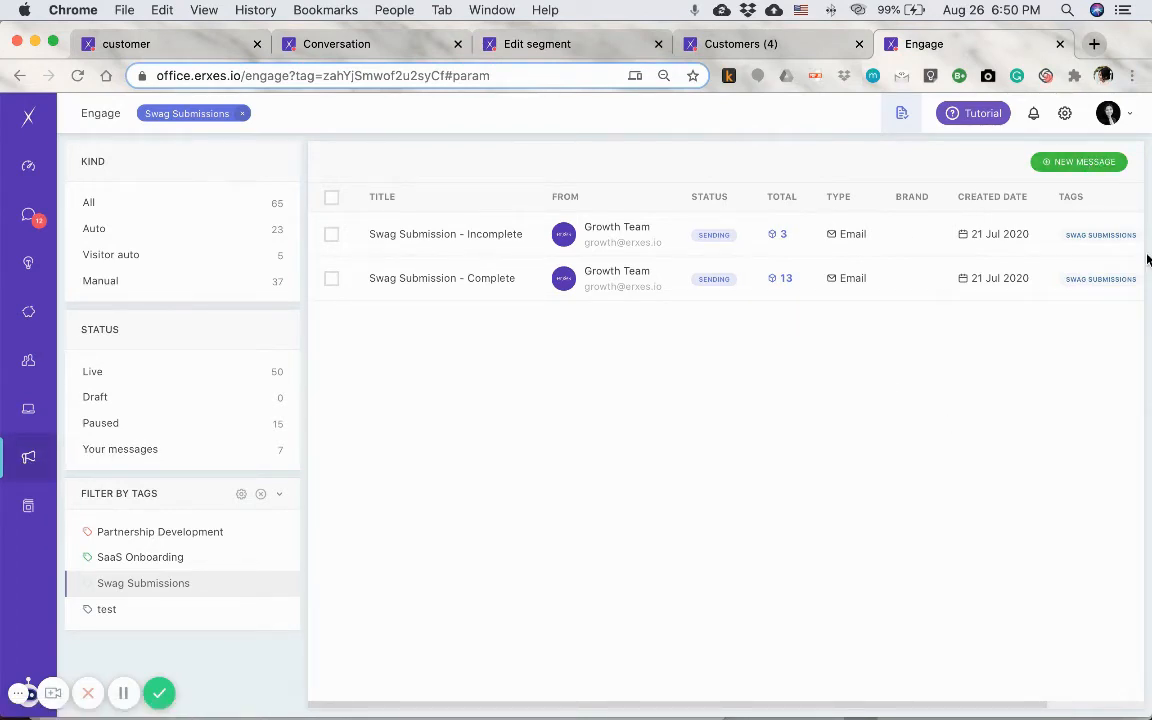
pyautogui.hscroll(3, 874, 319)
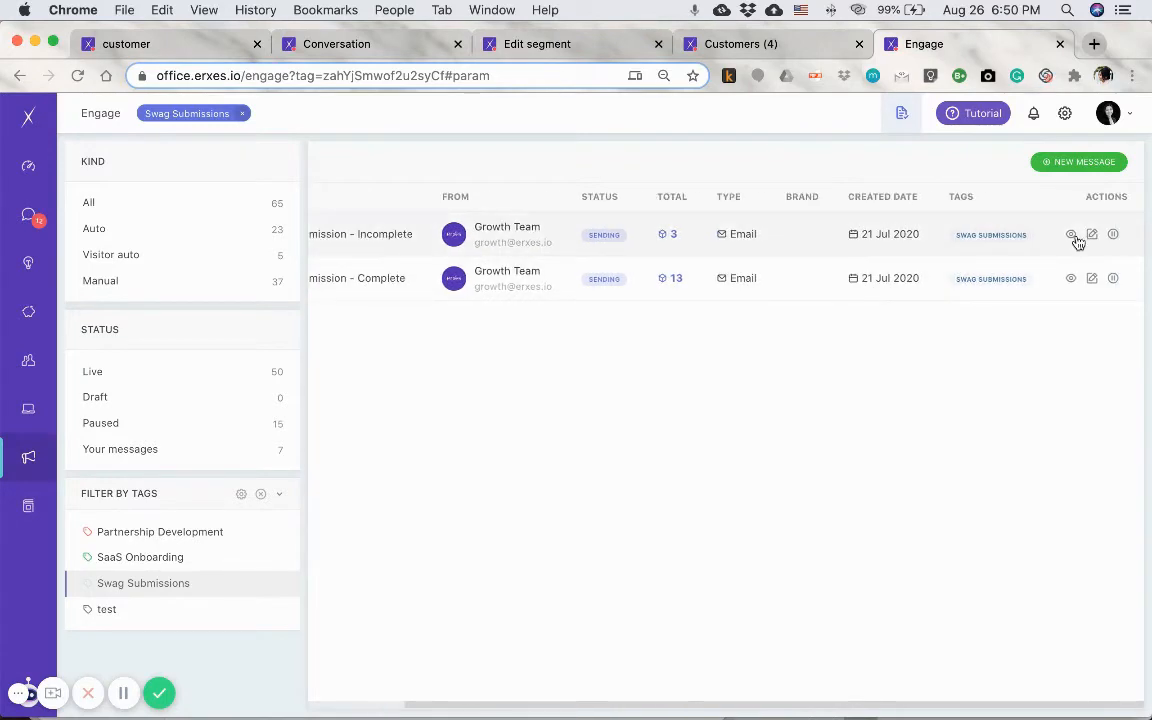
pyautogui.click(1091, 234)
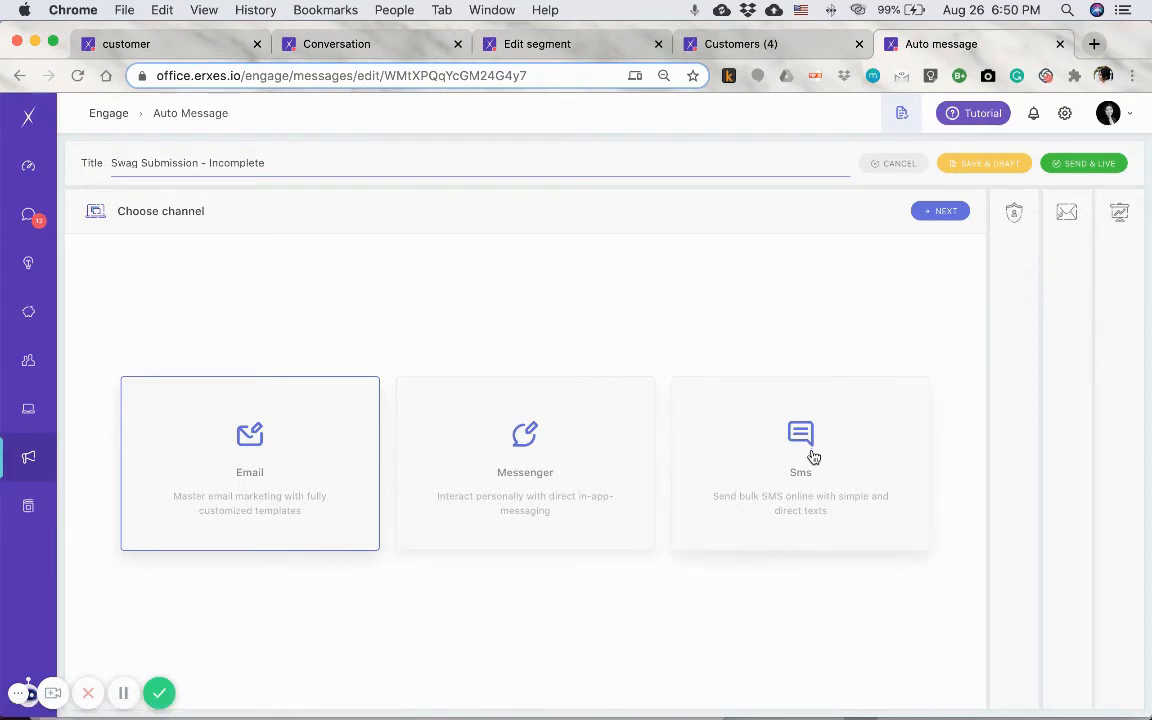
# - Review the auto message's target segment, email settings, monthly schedule and email content
pyautogui.click(1018, 290)
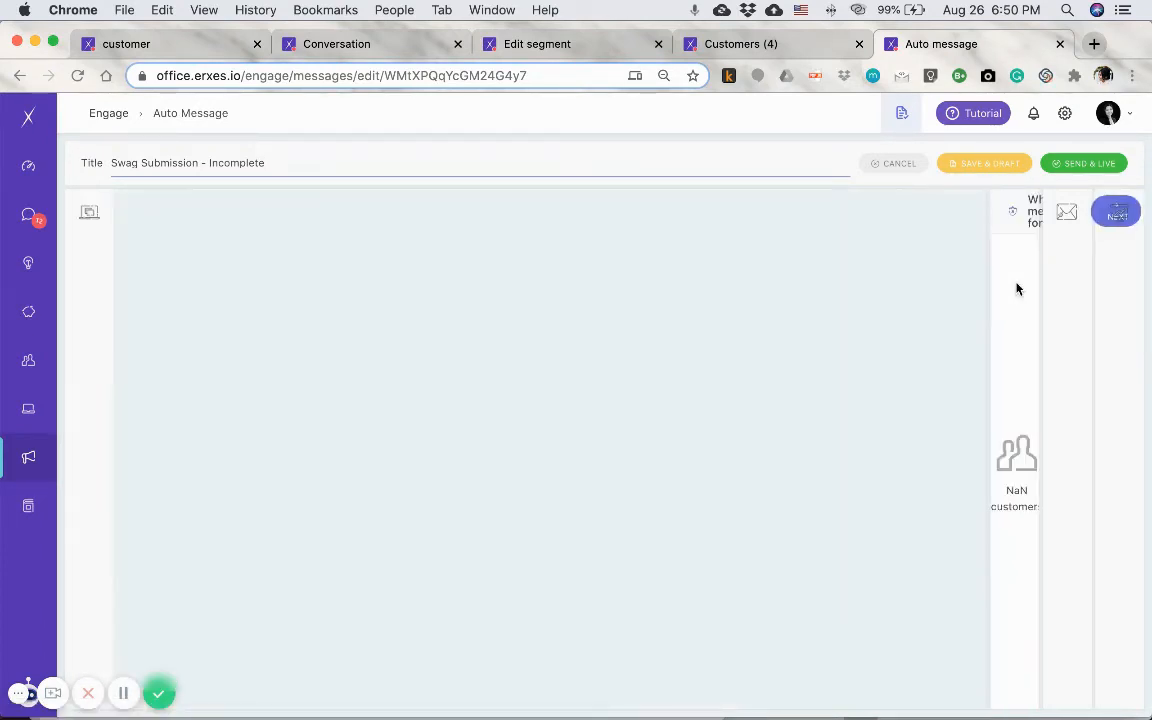
pyautogui.scroll(-10, 318, 606)
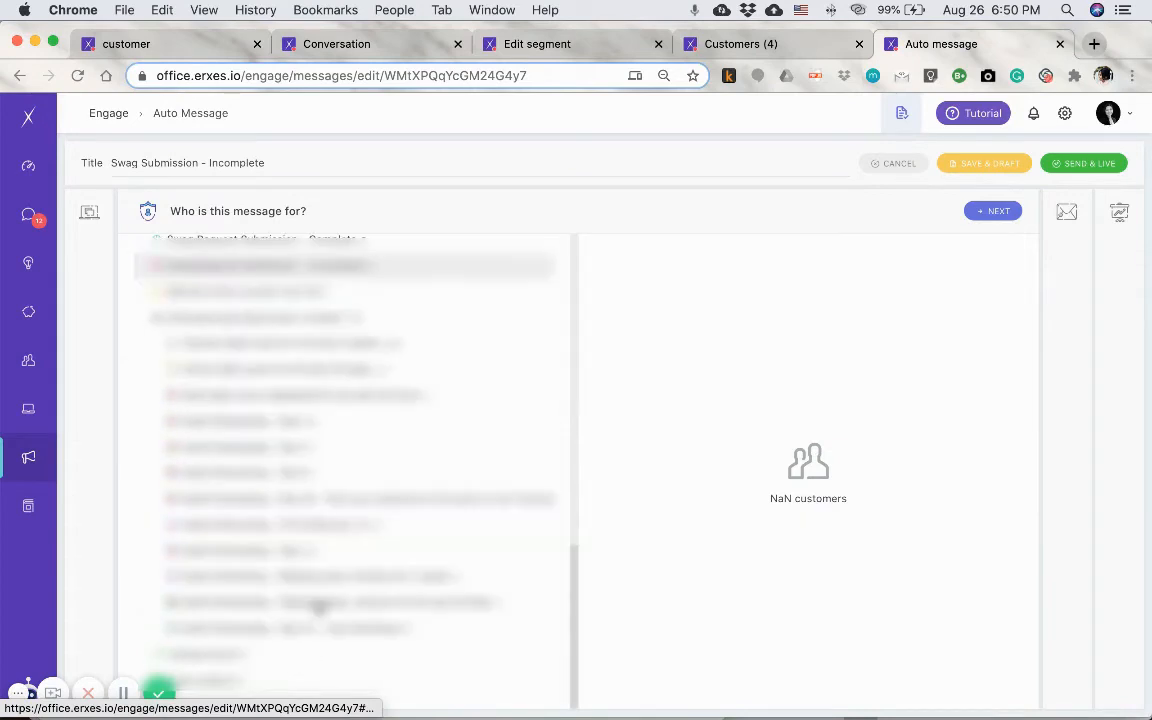
pyautogui.click(990, 214)
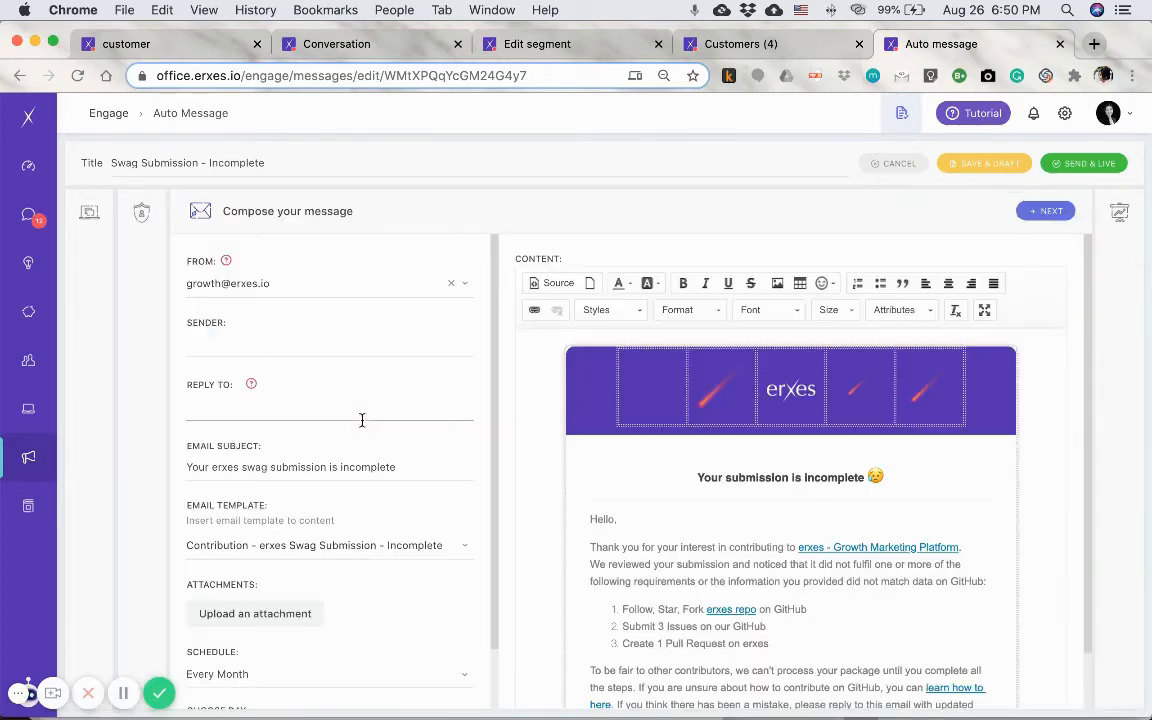
pyautogui.scroll(-2, 319, 565)
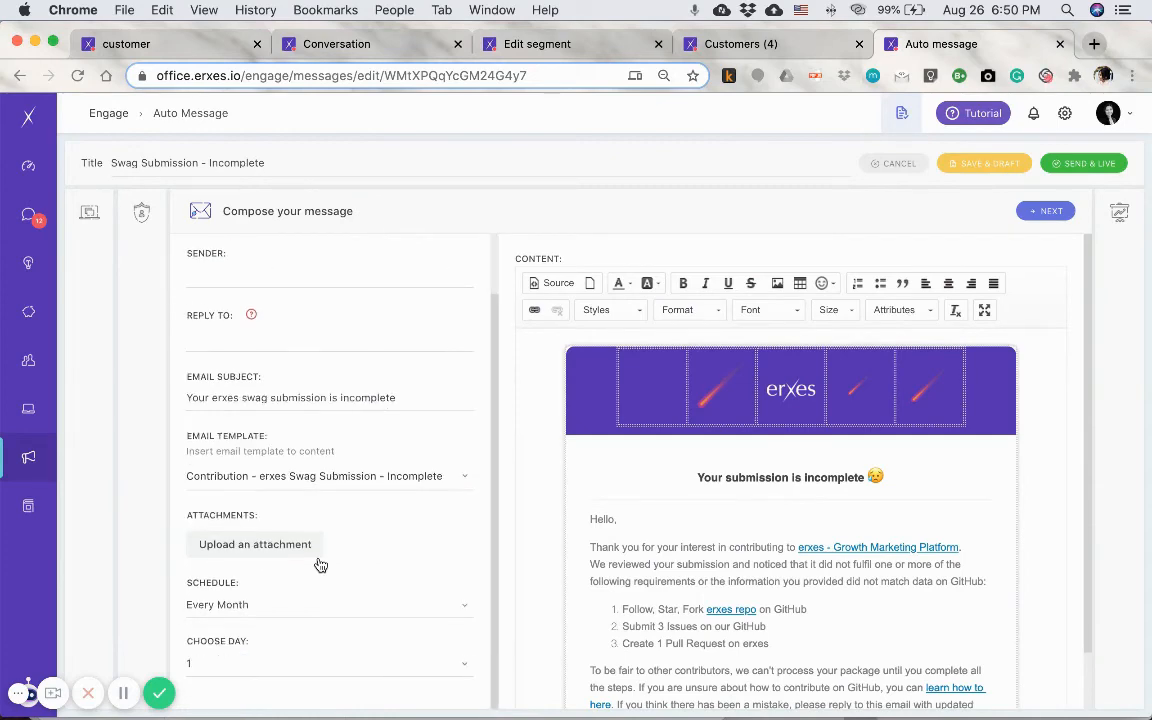
pyautogui.scroll(-5, 700, 605)
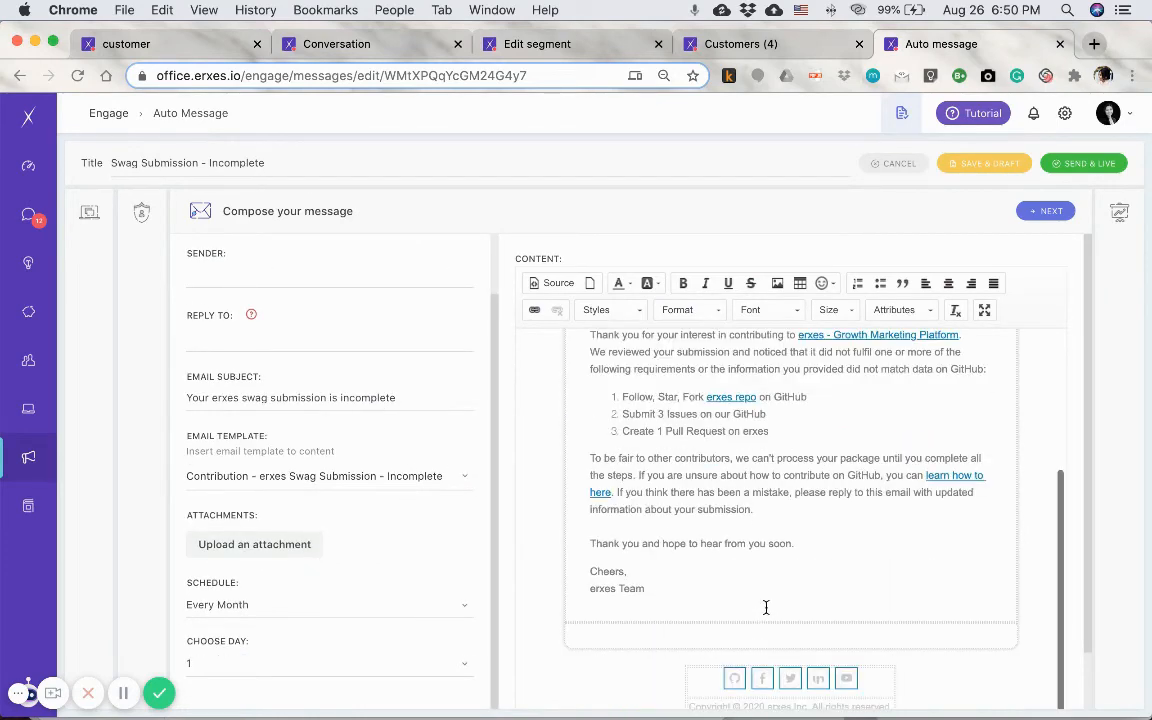
# - Review the email template content and the compose settings of the incomplete-submission message
pyautogui.scroll(5, 700, 590)
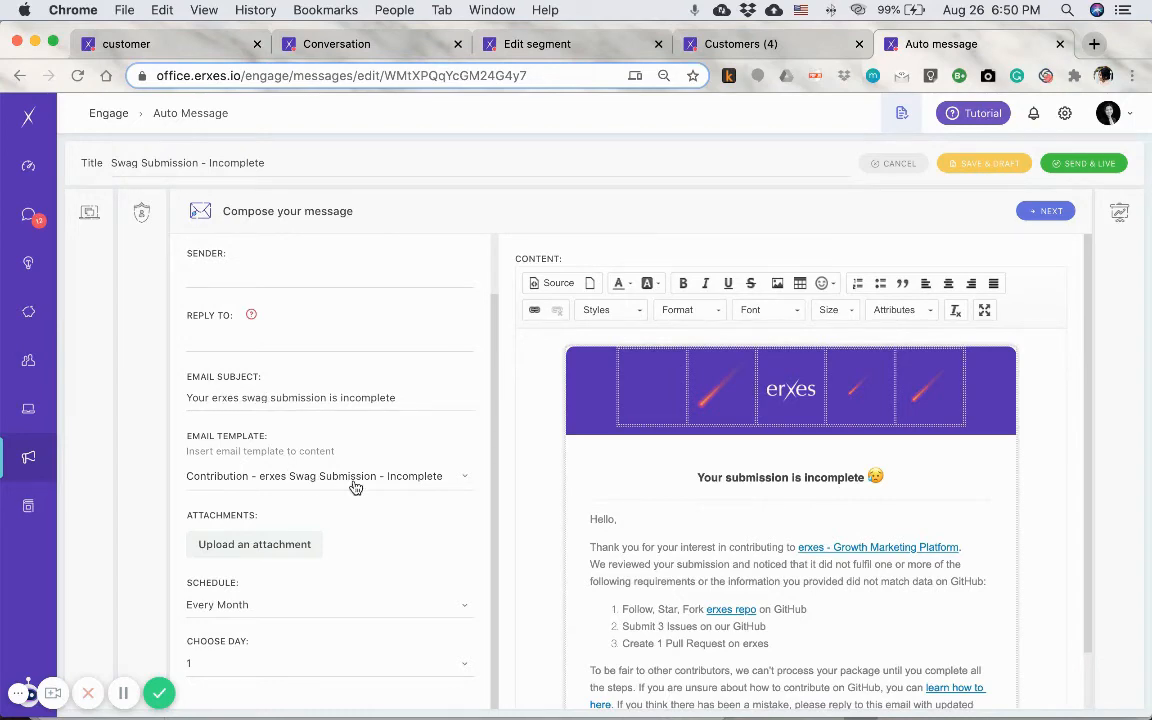
pyautogui.scroll(-5, 746, 571)
pyautogui.scroll(5, 746, 566)
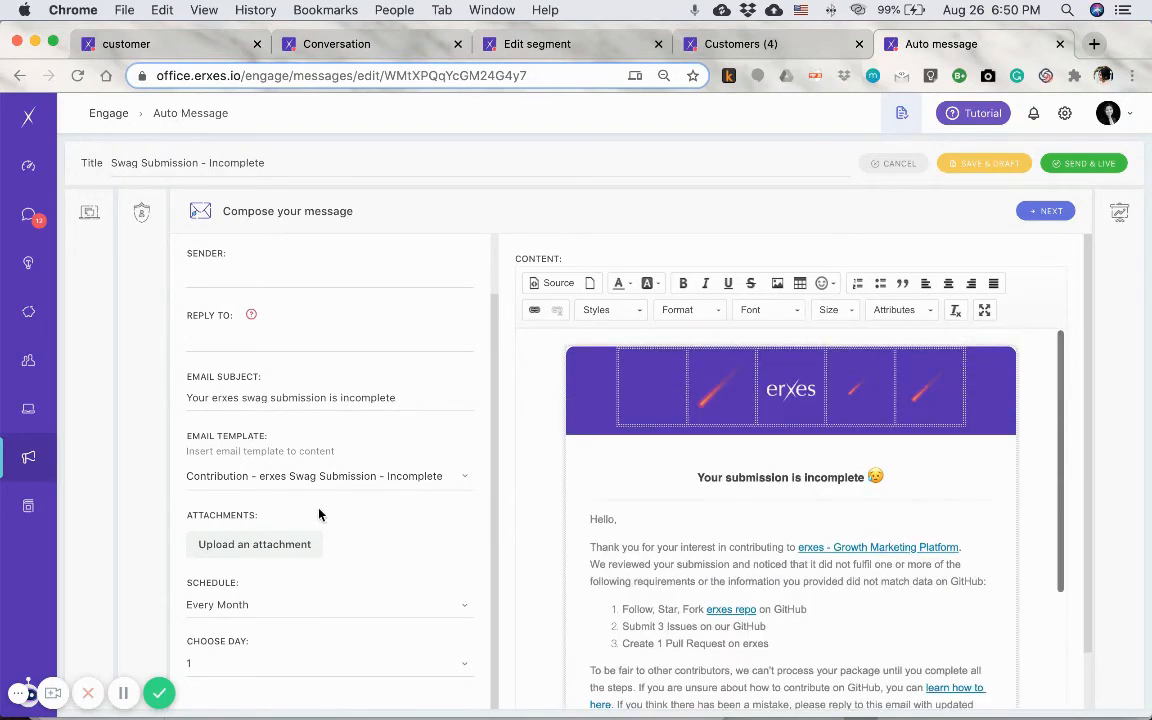
pyautogui.scroll(-2, 727, 600)
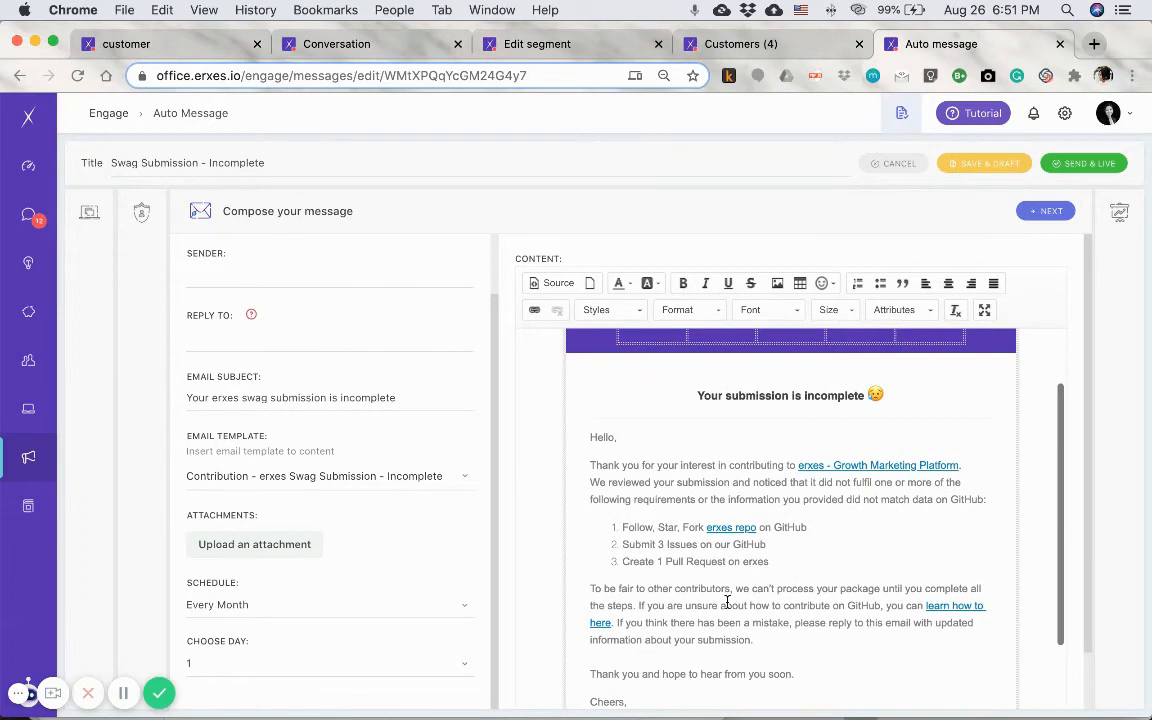
pyautogui.click(683, 605)
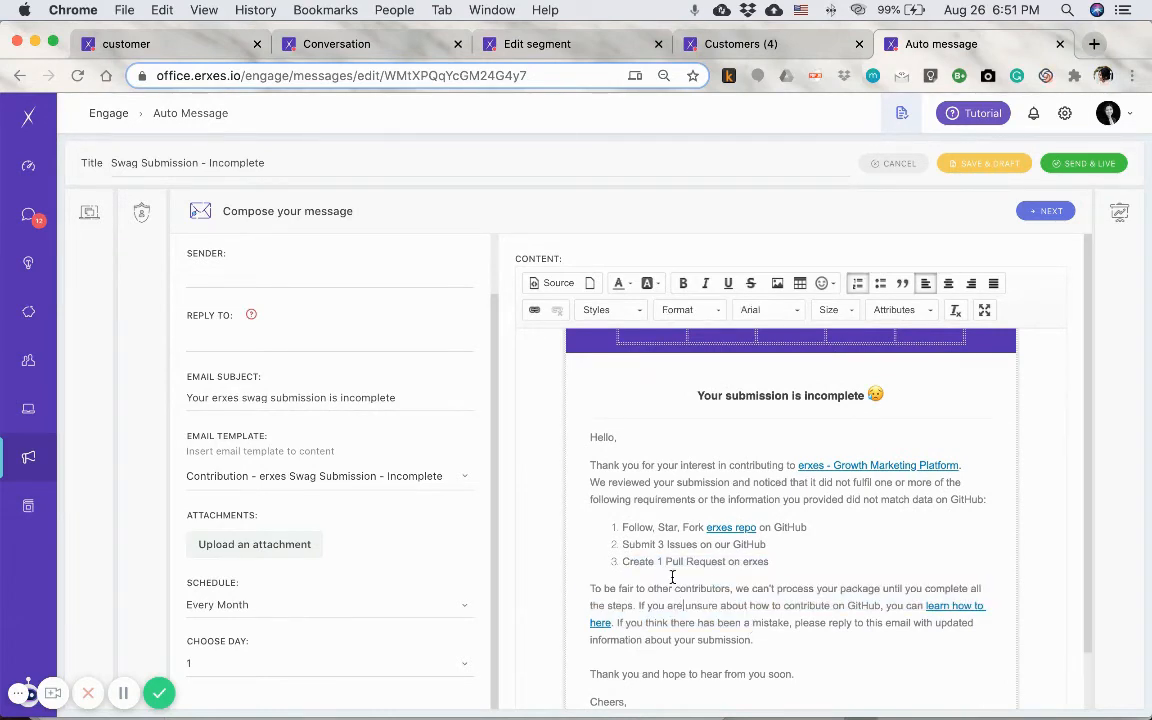
pyautogui.scroll(2, 690, 425)
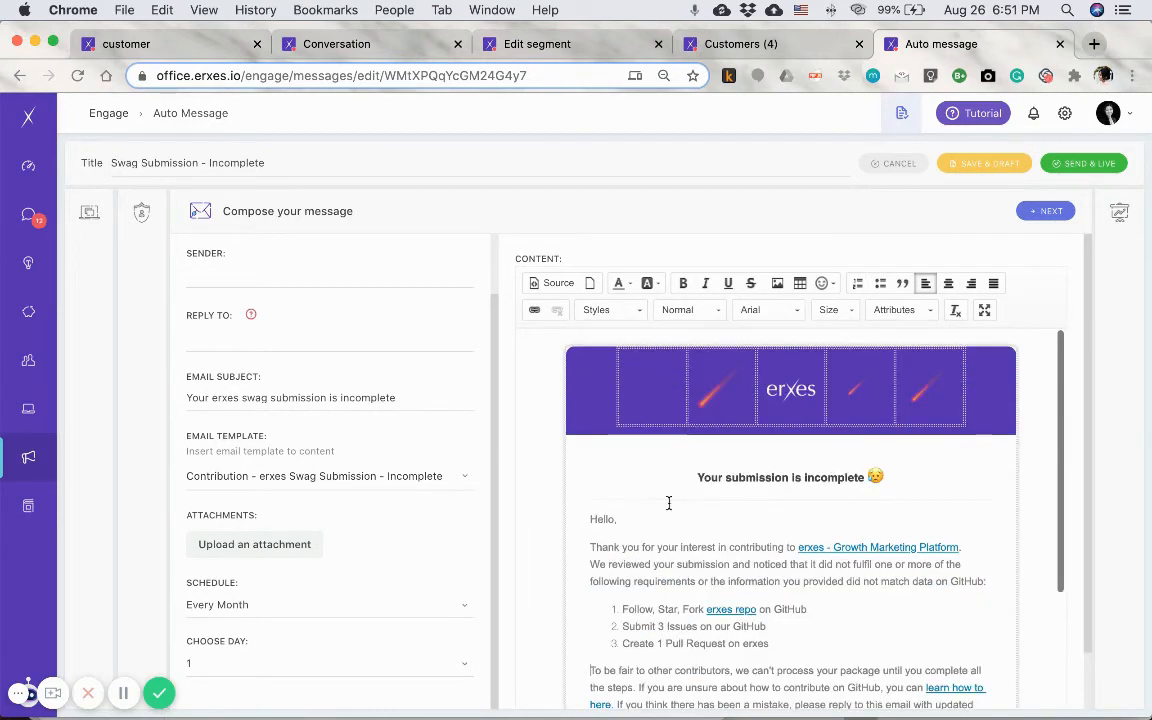
pyautogui.scroll(2, 375, 388)
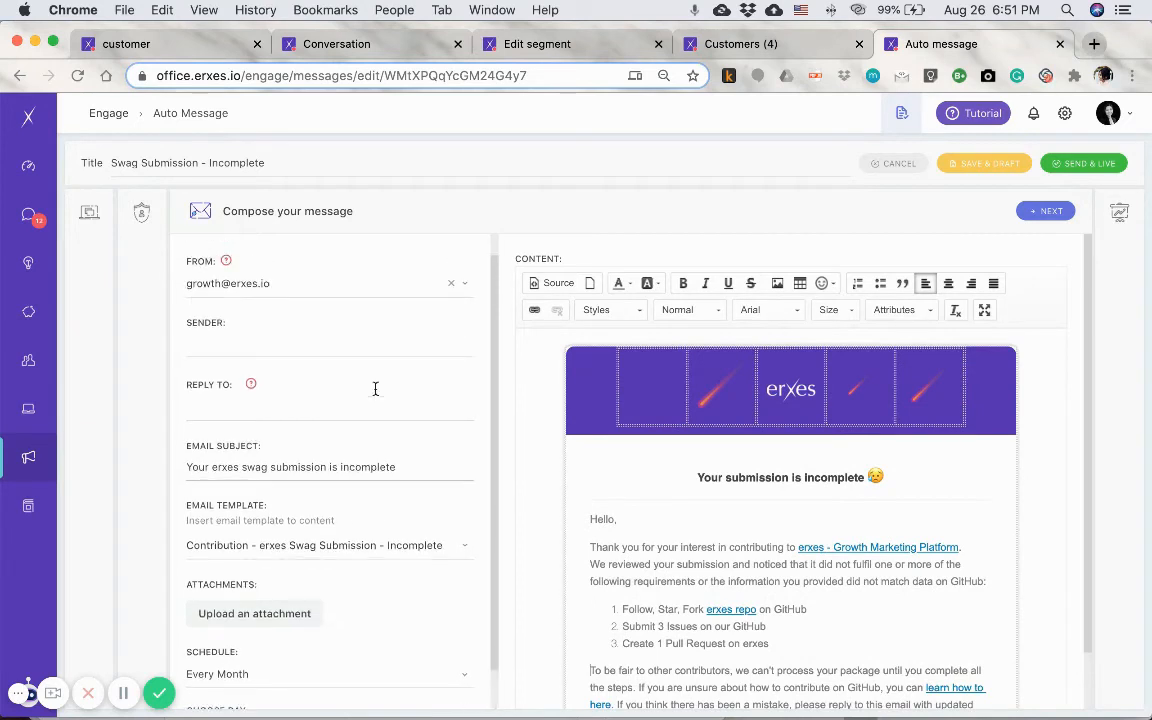
# - Set the message's sender name to "erxes team" and check the Reply to and From fields
pyautogui.click(211, 342)
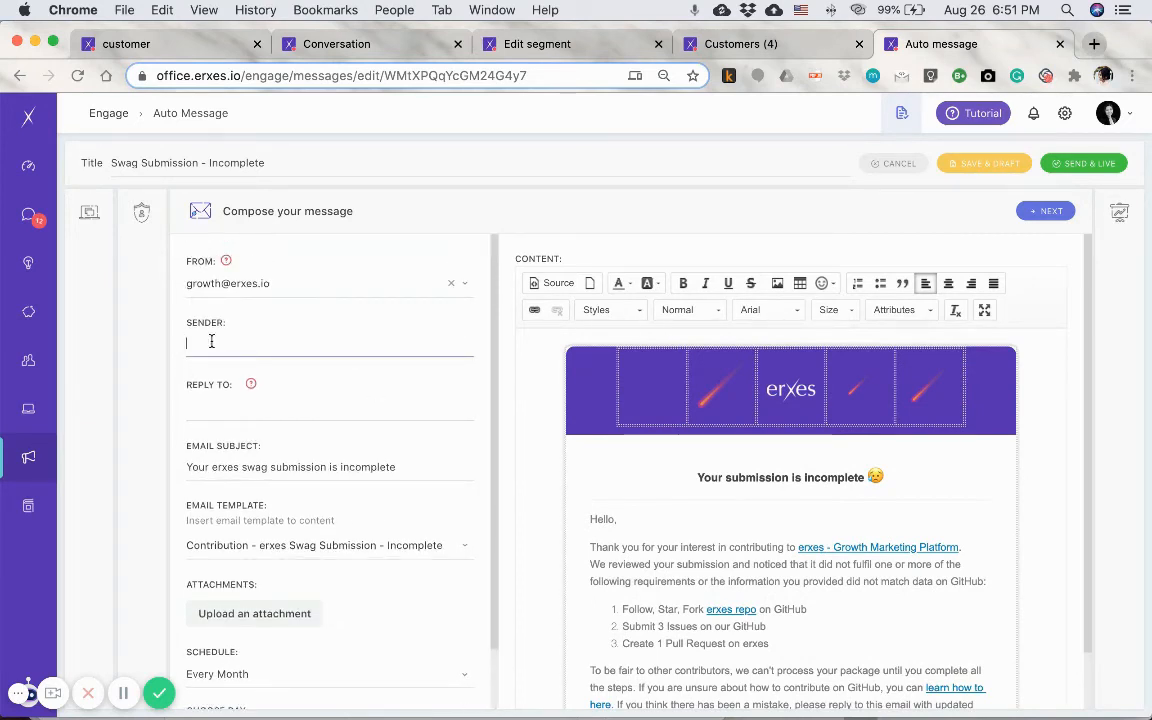
pyautogui.write('erxes team')
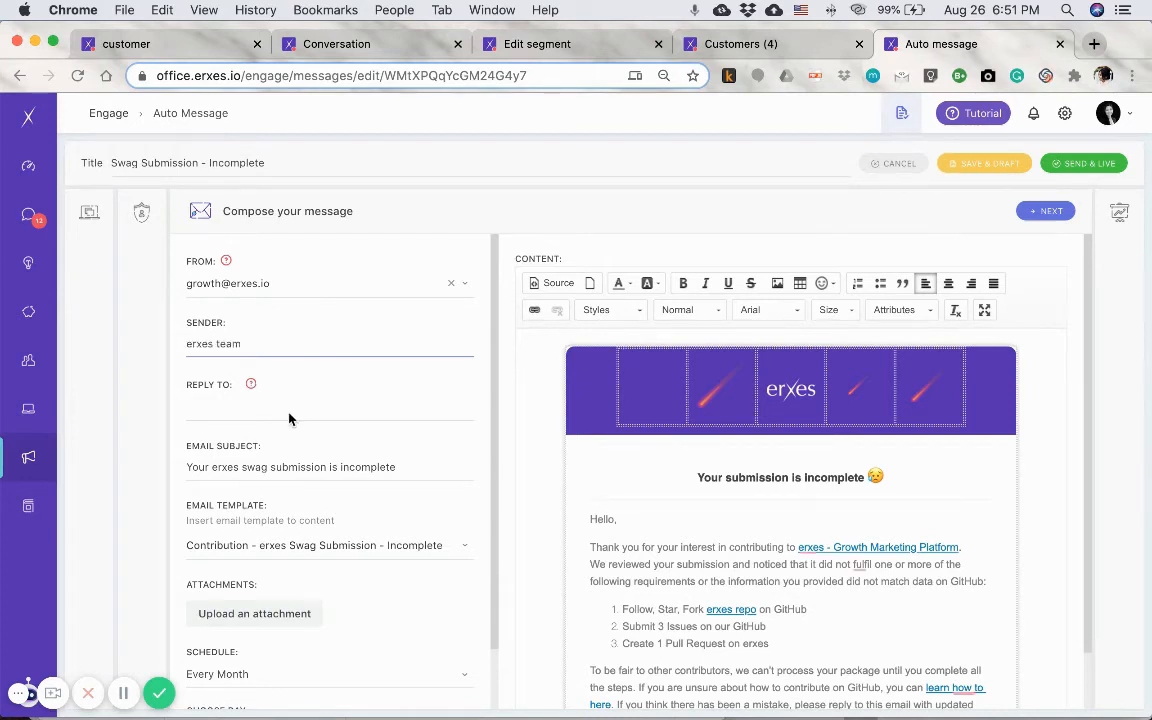
pyautogui.scroll(-1, 278, 540)
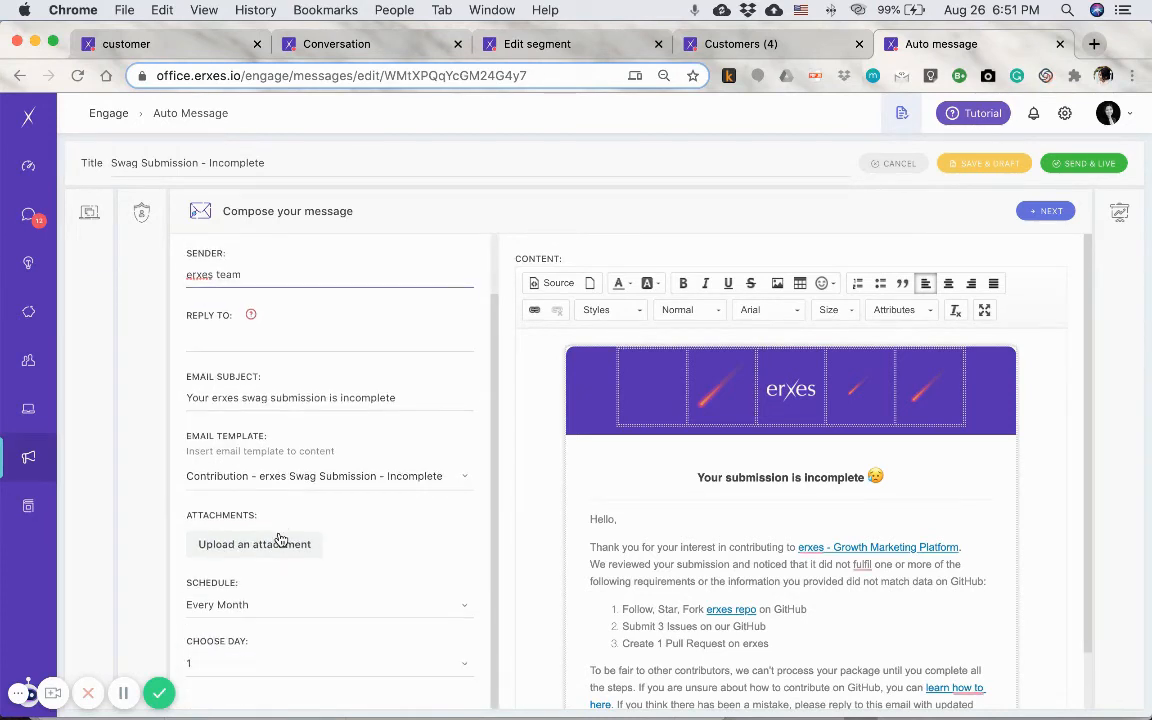
pyautogui.click(216, 334)
pyautogui.scroll(1, 225, 412)
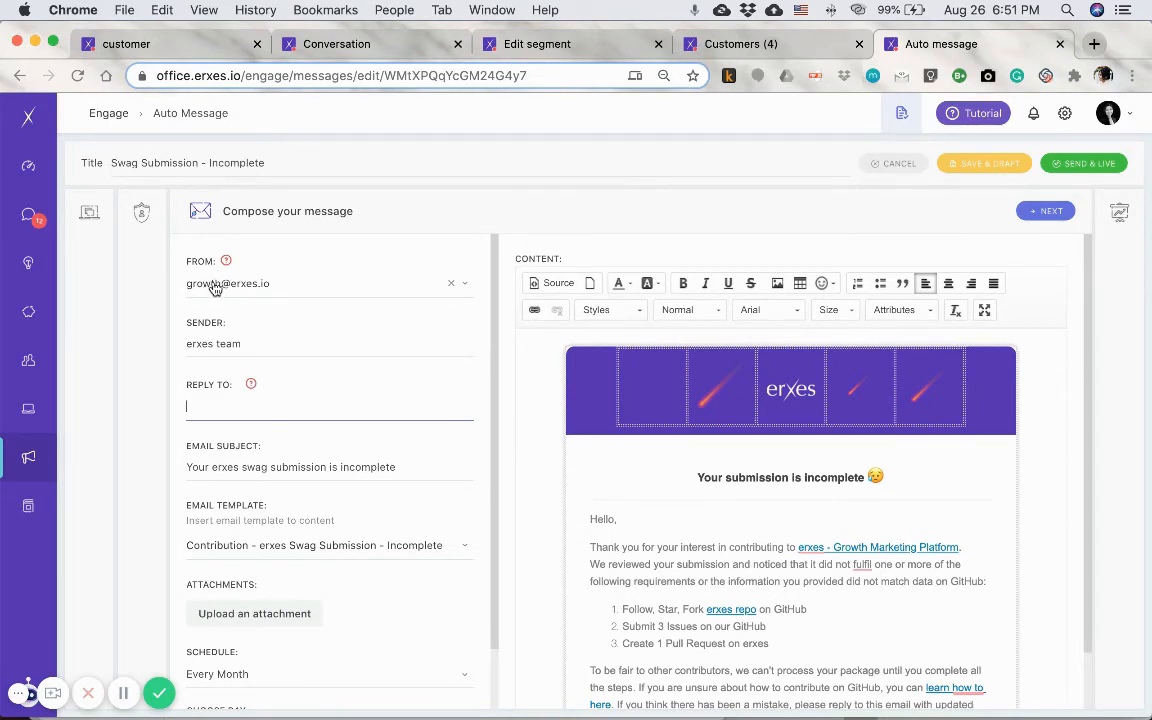
# - Look through the schedule frequency and day choices, keeping Every Month and day 1
pyautogui.scroll(-2, 218, 400)
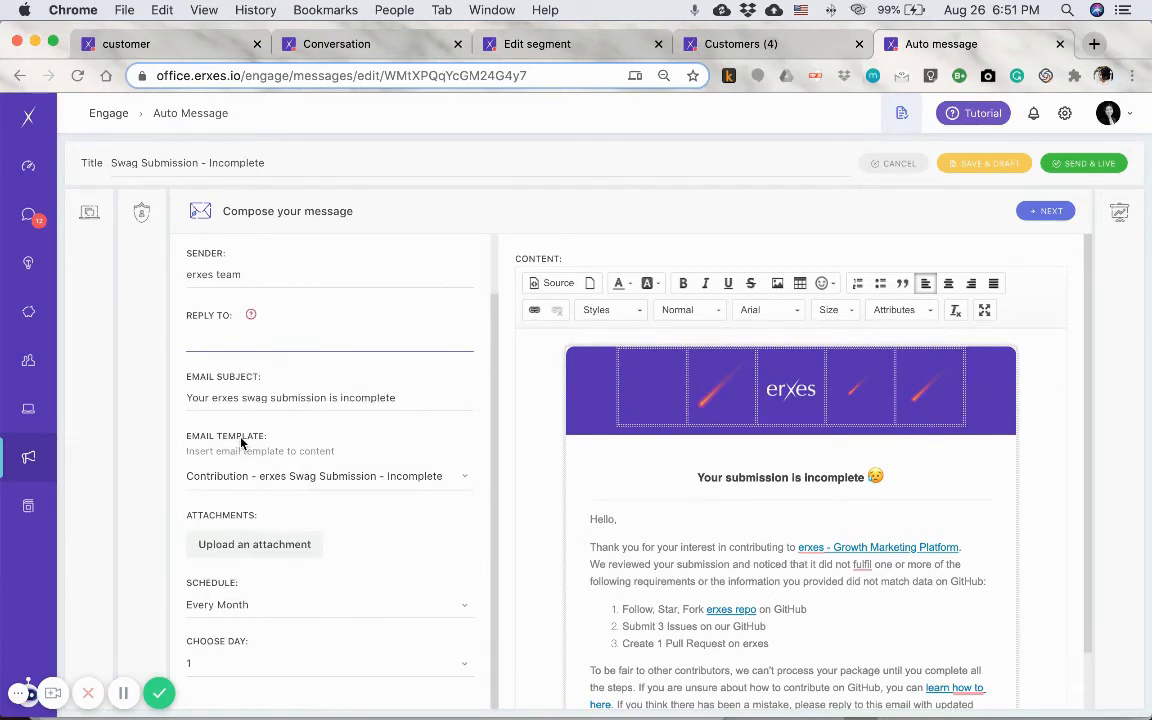
pyautogui.click(244, 605)
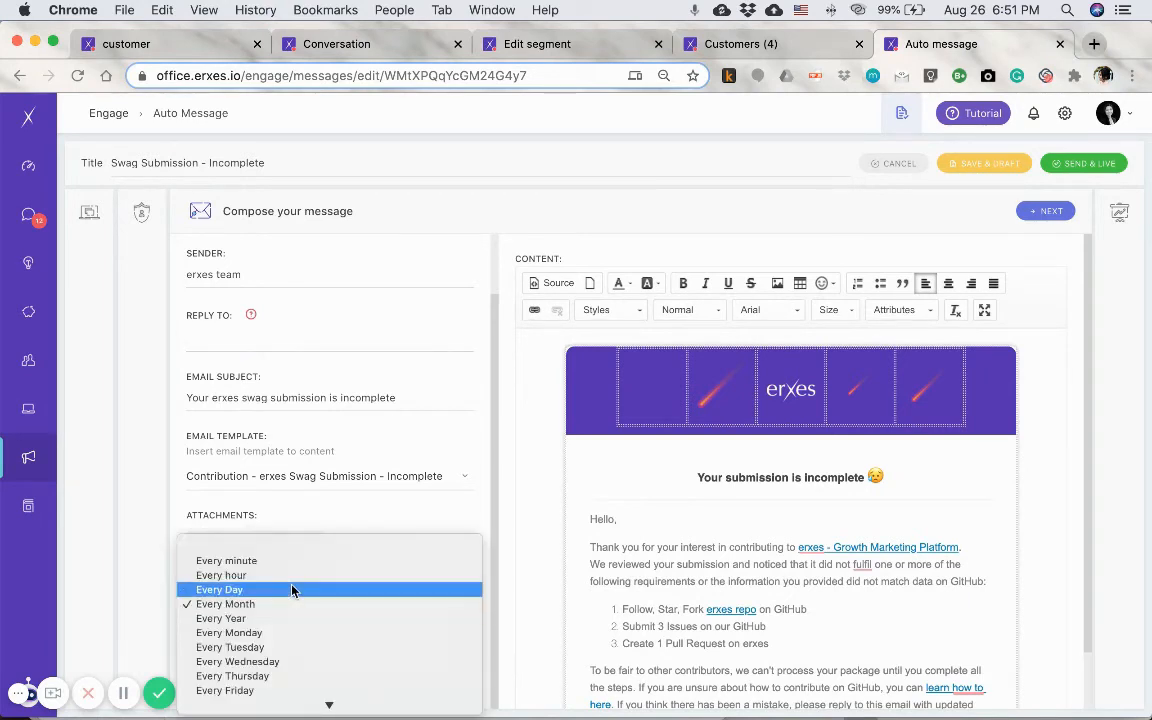
pyautogui.click(280, 606)
pyautogui.click(257, 664)
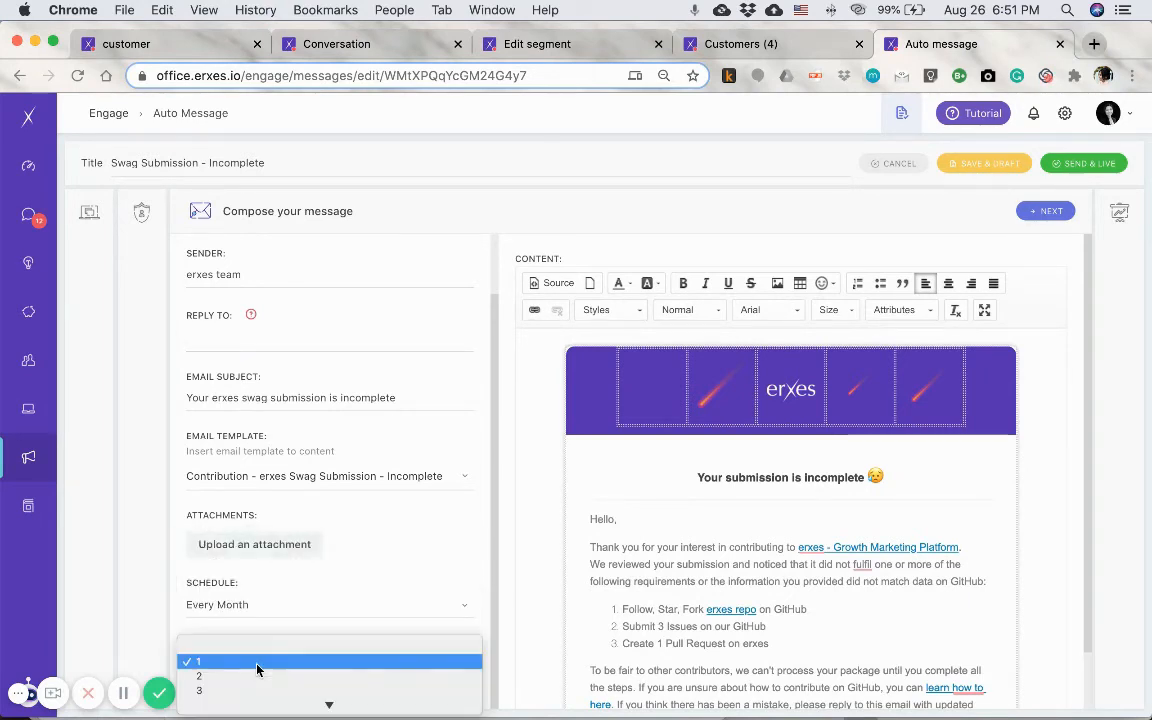
pyautogui.scroll(-10, 257, 669)
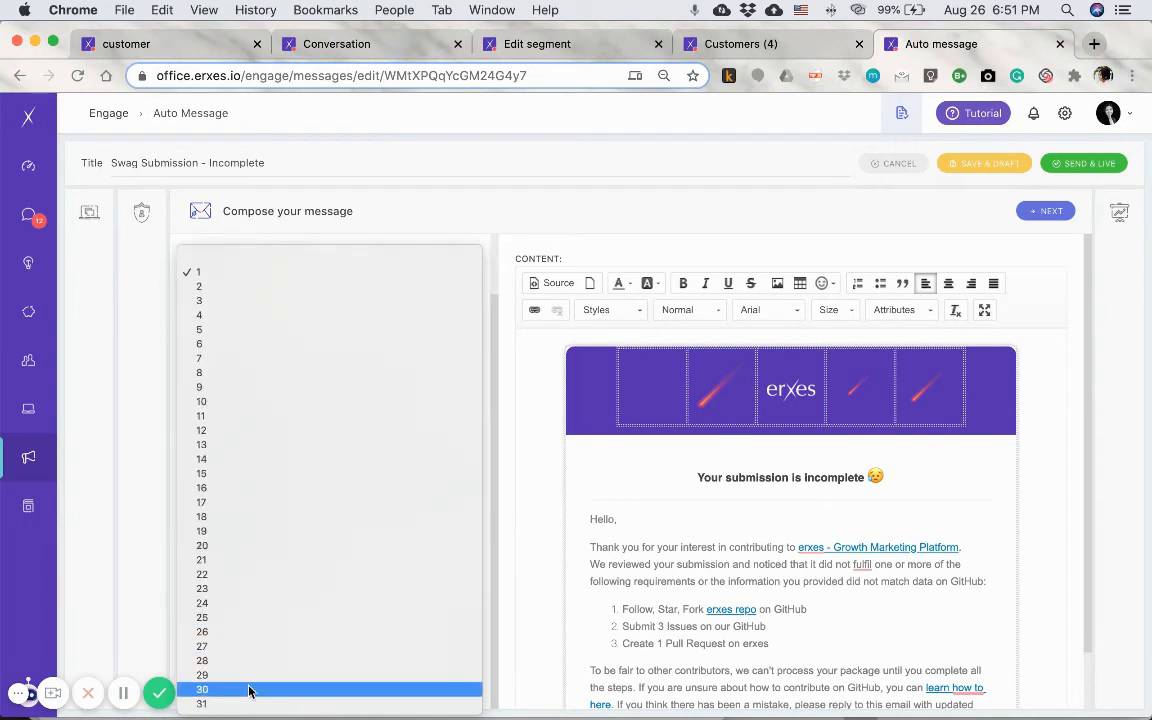
pyautogui.click(226, 272)
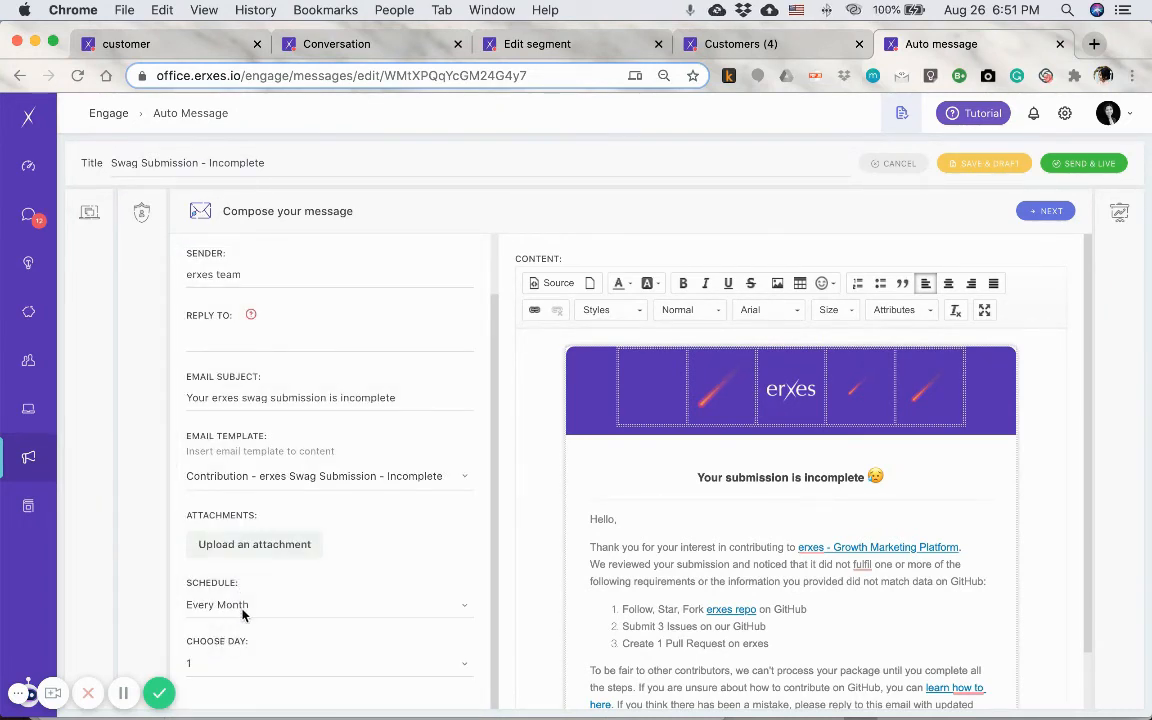
# - Try the Every Year schedule, look over its month choices, and return the schedule to Every Month
pyautogui.click(225, 604)
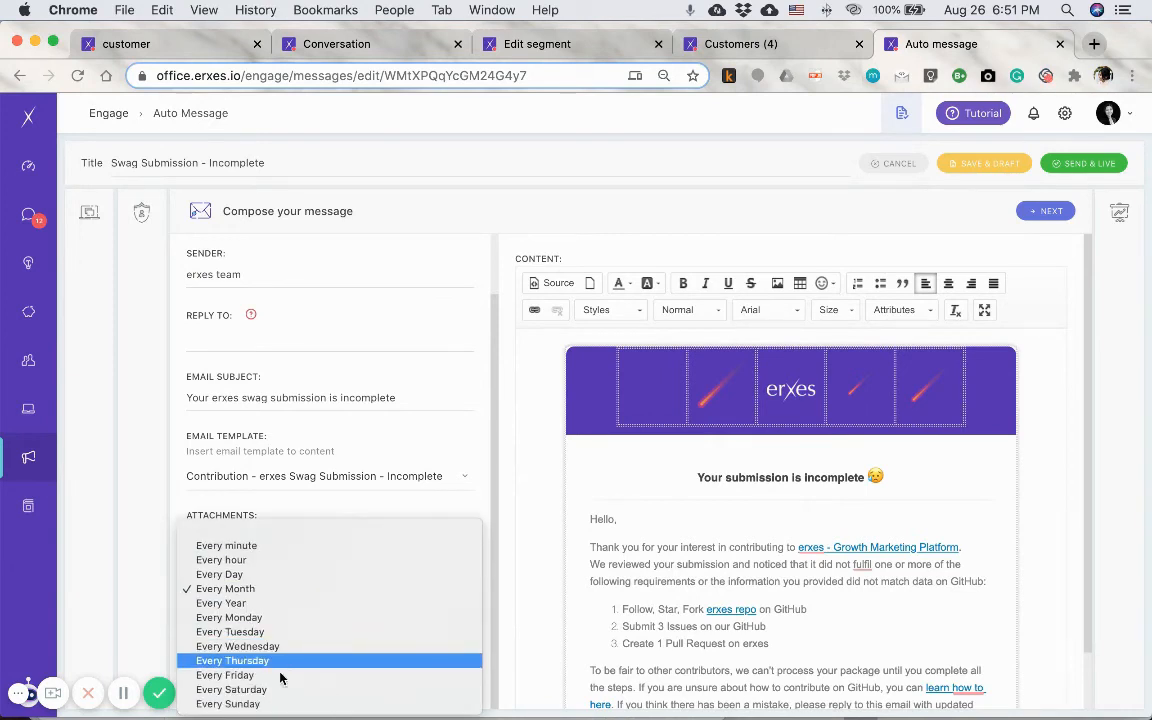
pyautogui.click(267, 604)
pyautogui.scroll(-1, 273, 651)
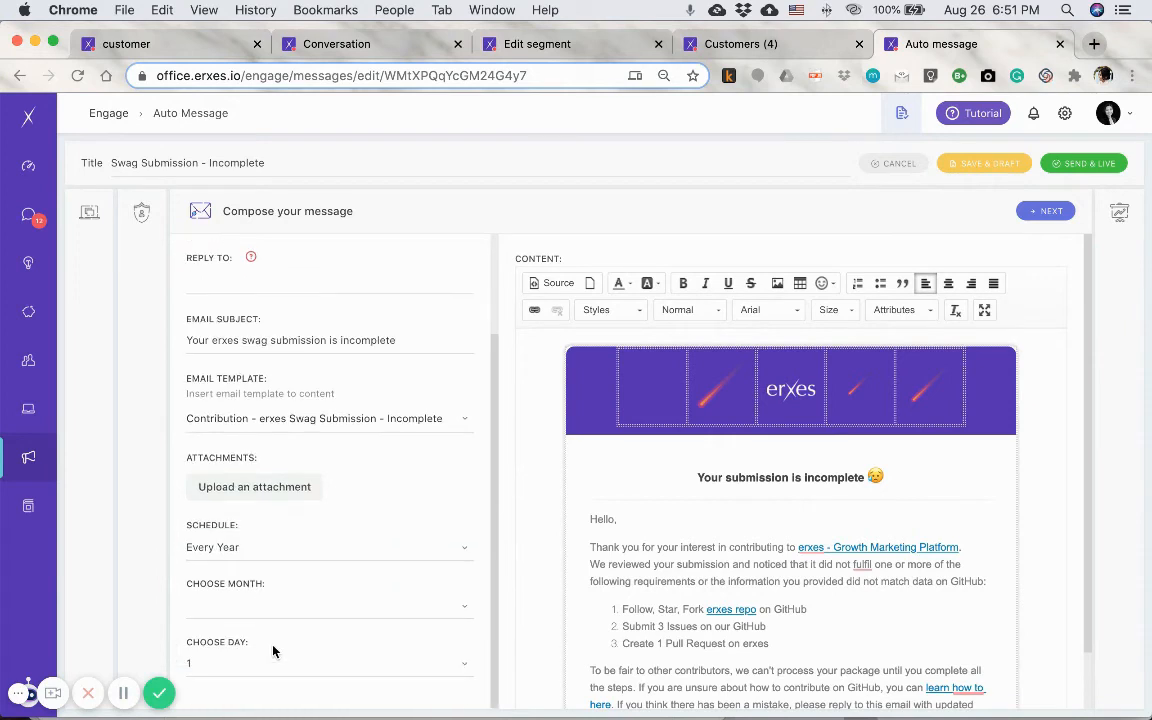
pyautogui.click(250, 605)
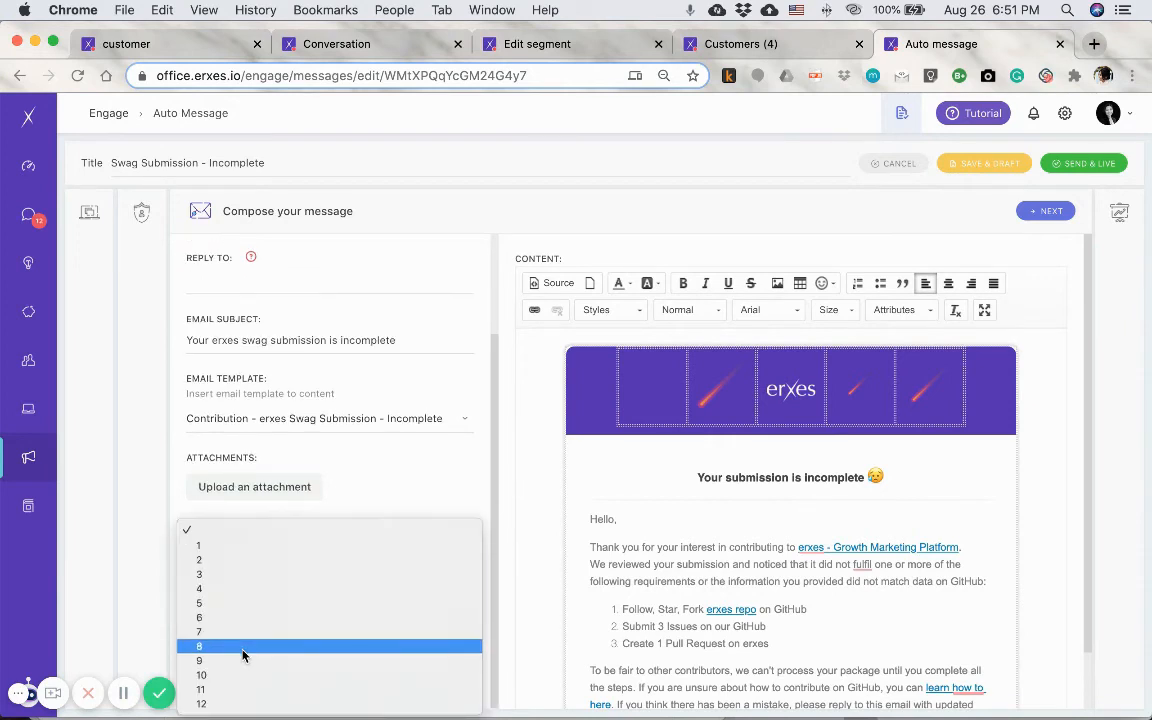
pyautogui.click(176, 505)
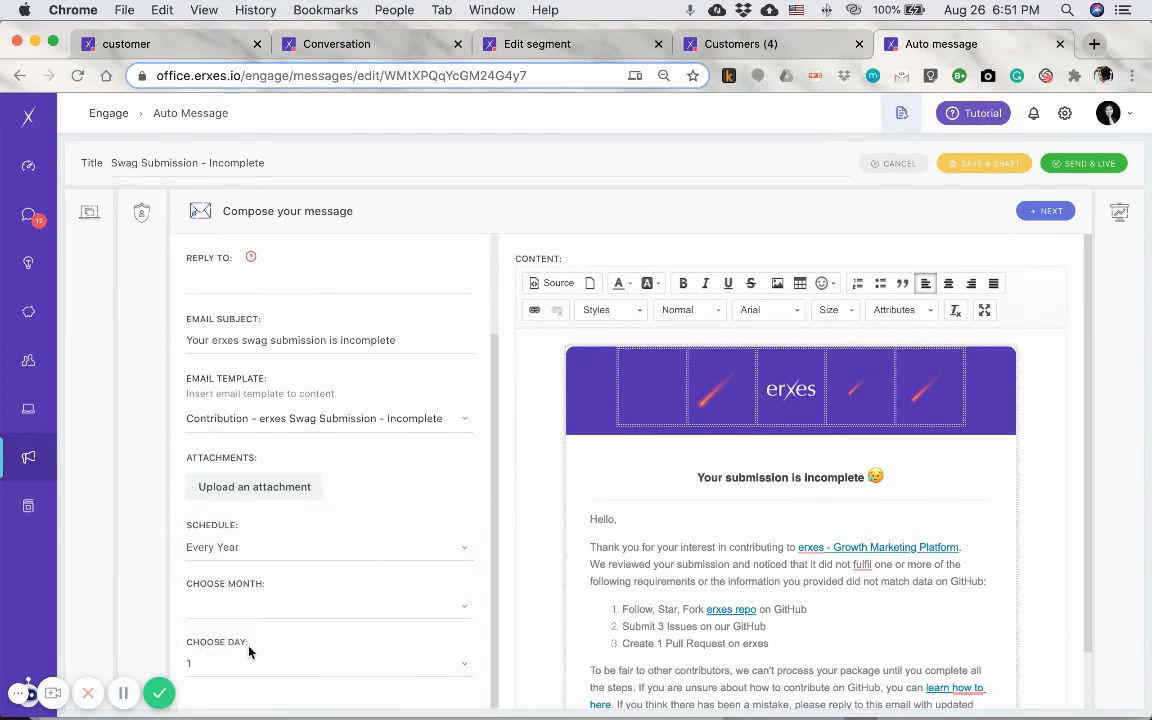
pyautogui.click(247, 548)
pyautogui.click(233, 531)
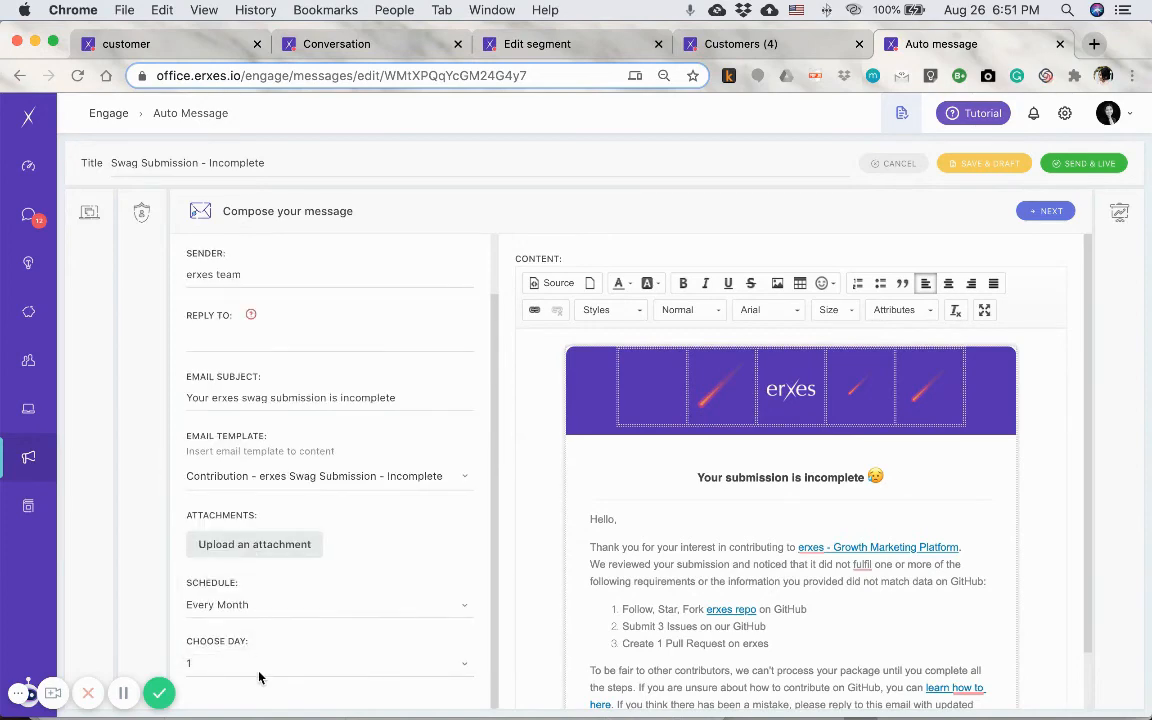
# - Preview the email in the desktop and tablet layouts and send the auto message live
pyautogui.click(1046, 211)
pyautogui.scroll(-3, 784, 602)
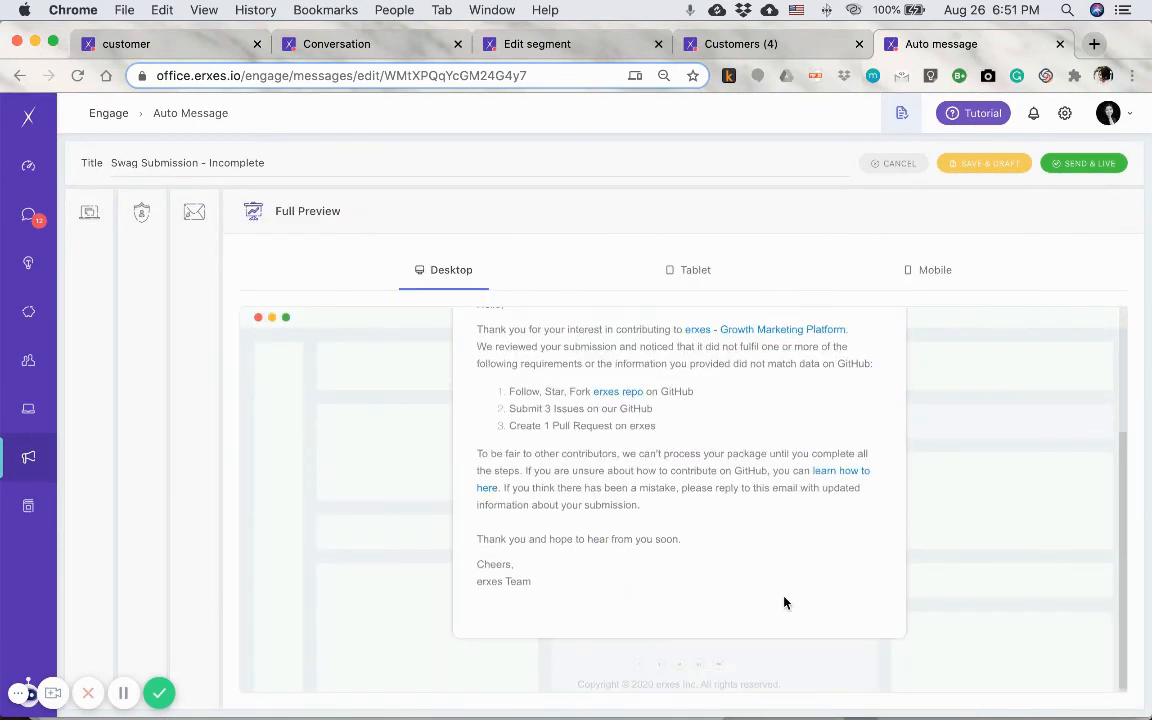
pyautogui.scroll(3, 784, 602)
pyautogui.click(706, 263)
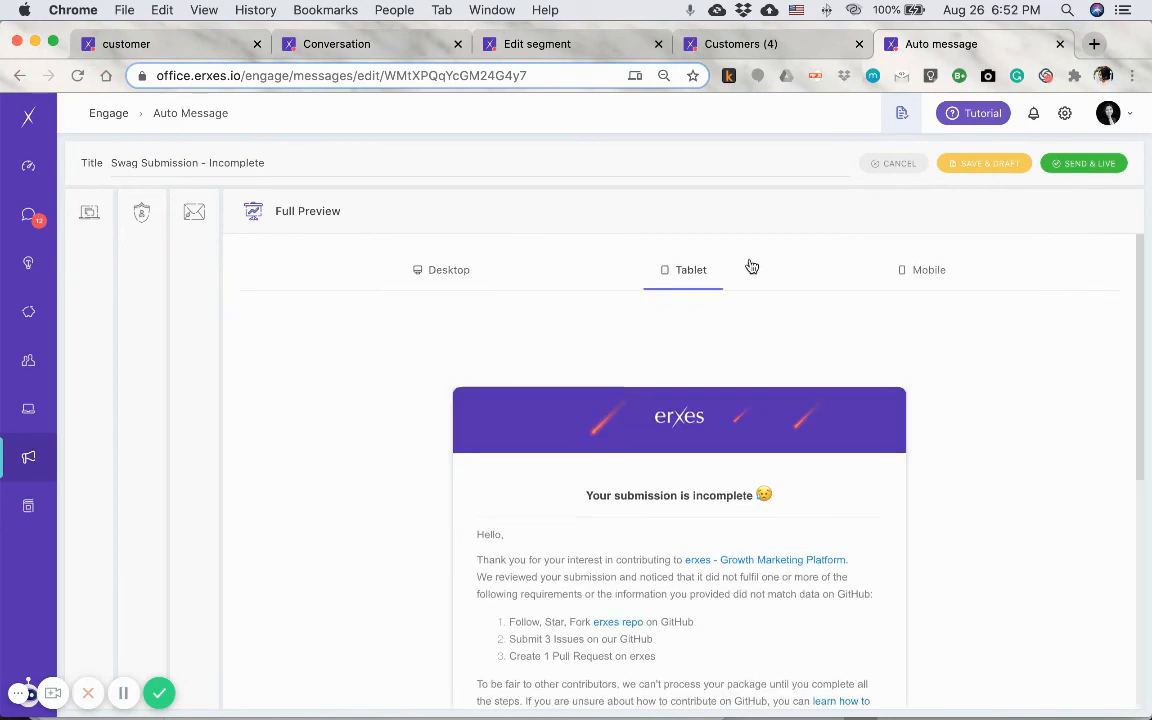
pyautogui.click(1071, 165)
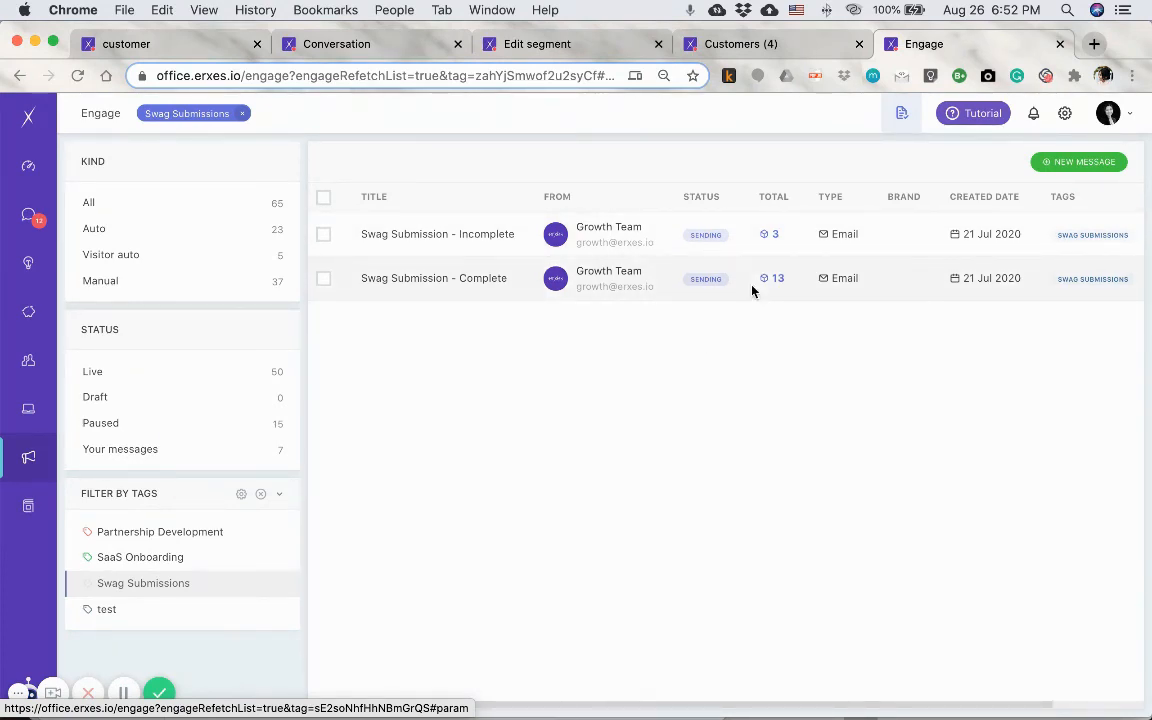
# - Look over the Swag Submissions message list and open the statistics of "Swag Submission - Incomplete"
pyautogui.hscroll(3, 753, 290)
pyautogui.hscroll(-3, 753, 291)
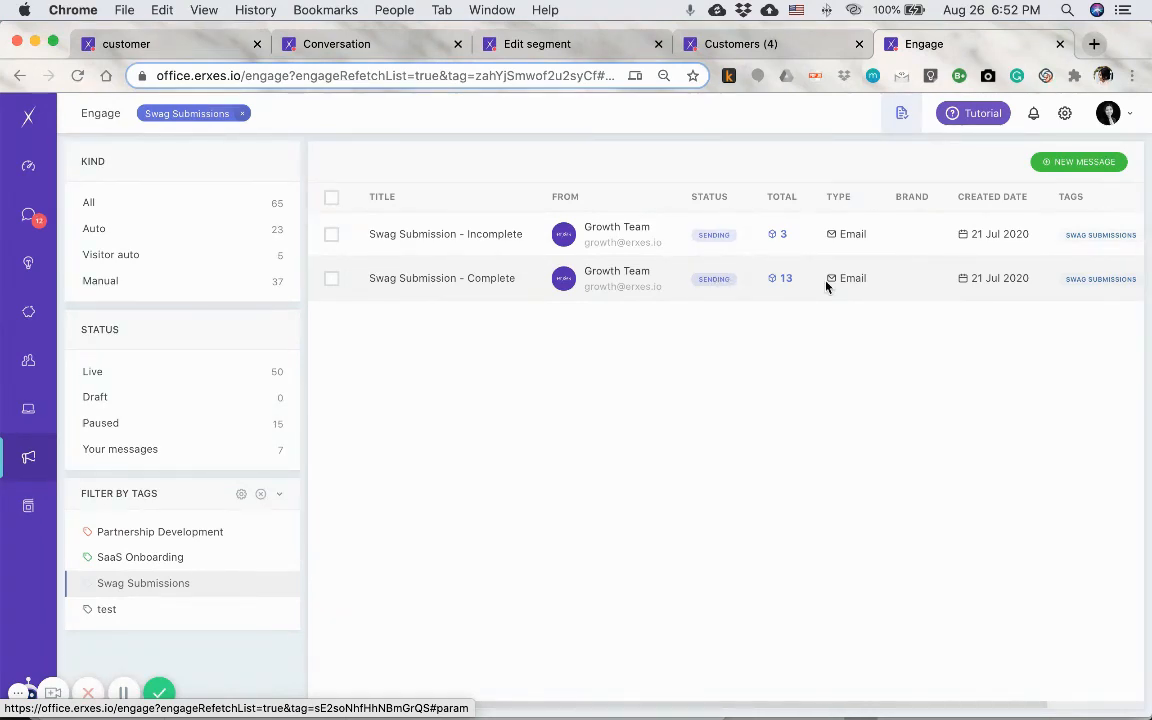
pyautogui.hscroll(4, 826, 287)
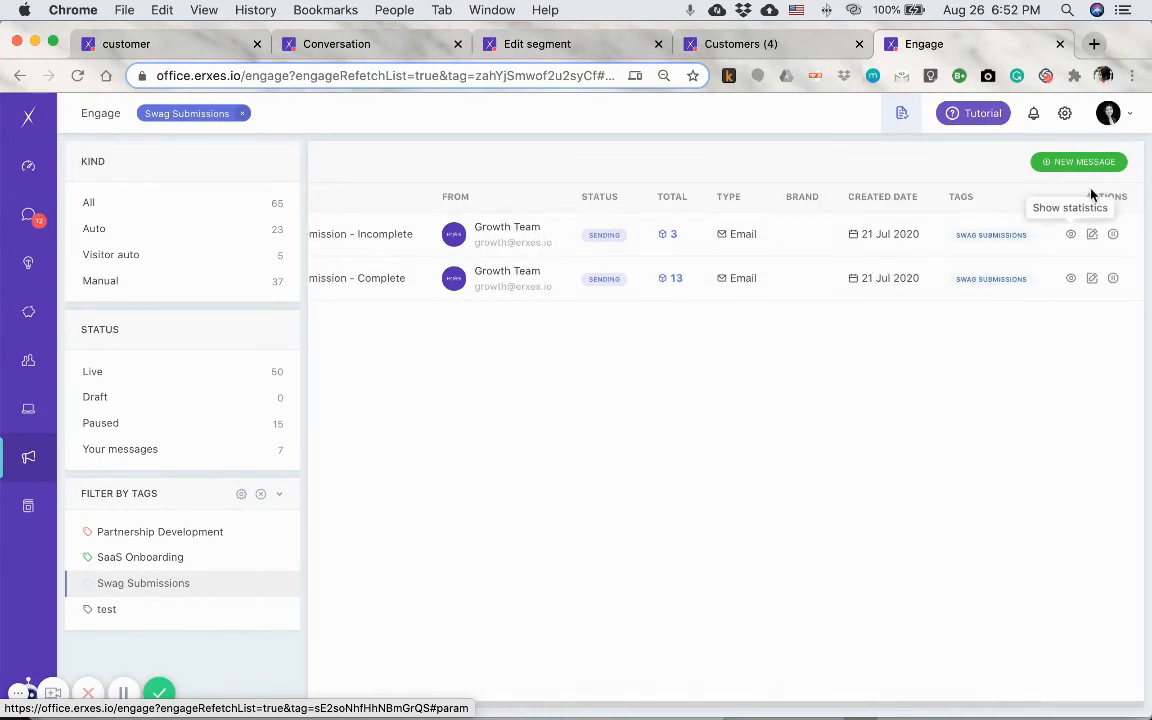
pyautogui.click(1071, 236)
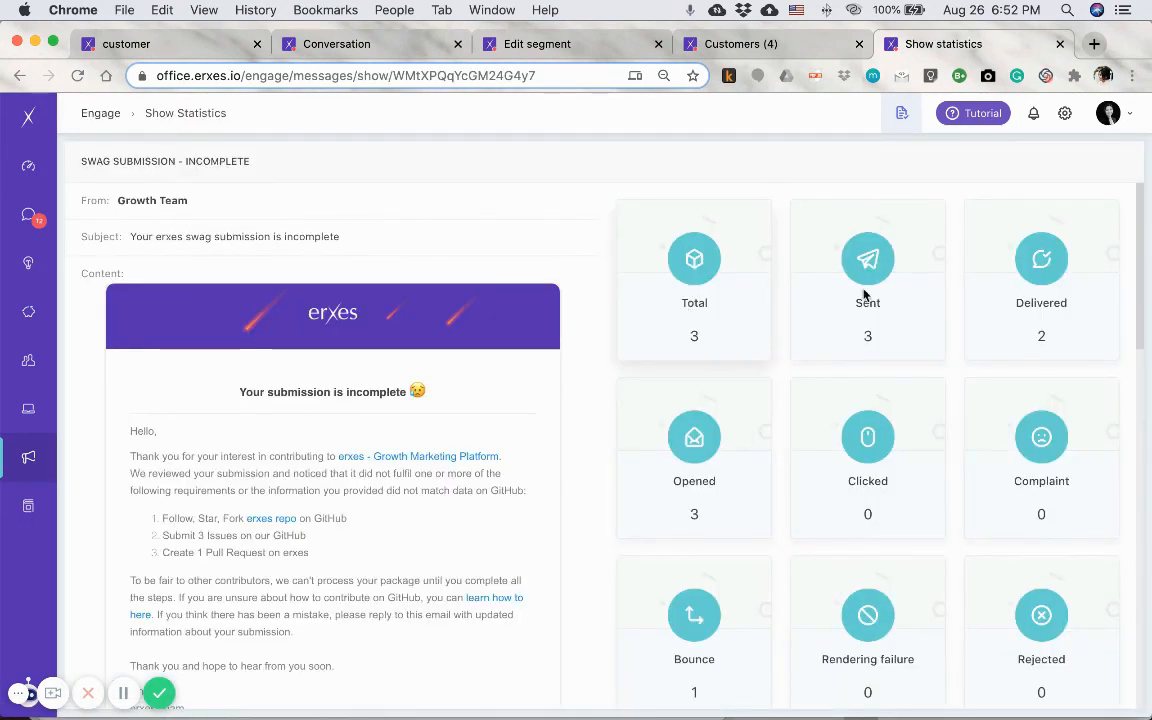
# - Review the message's delivery statistics and its log of daily runs and matched customers
pyautogui.scroll(-3, 769, 550)
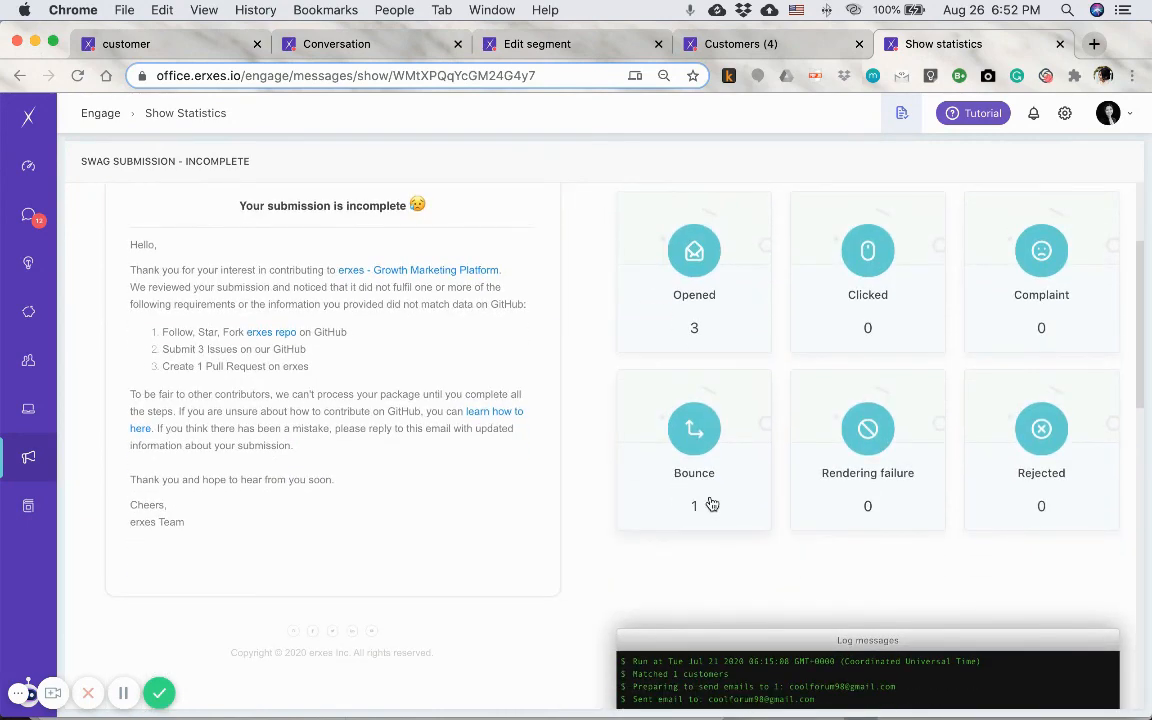
pyautogui.scroll(-6, 589, 553)
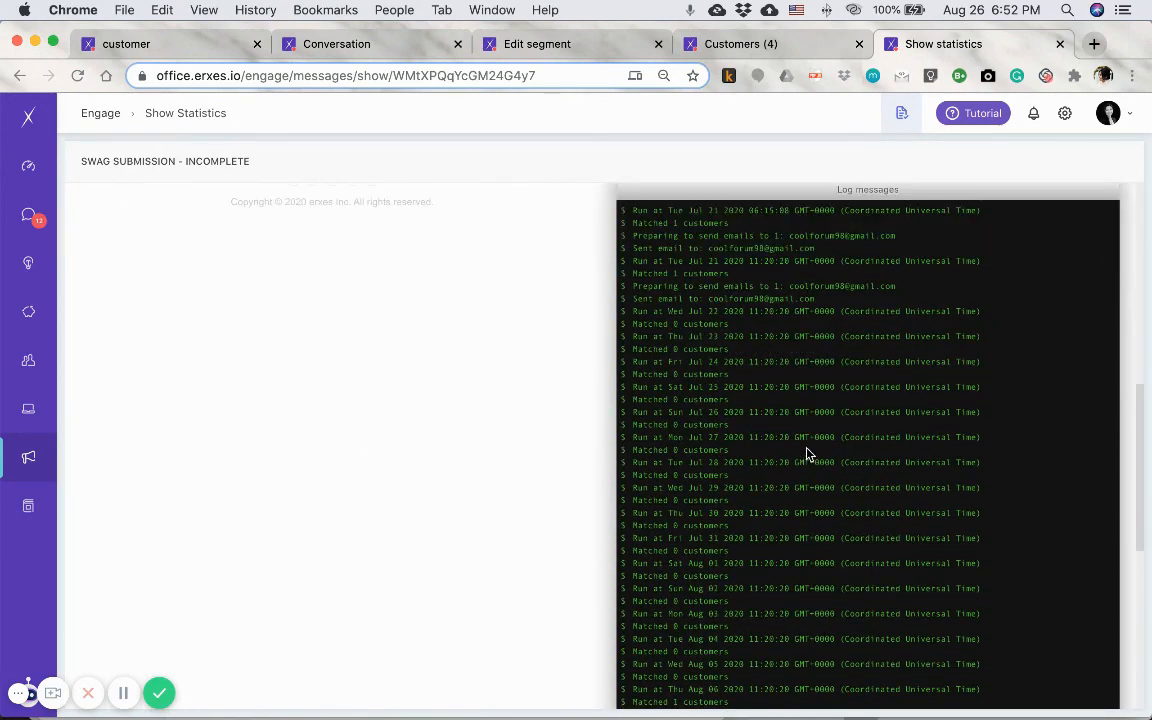
pyautogui.scroll(-3, 745, 410)
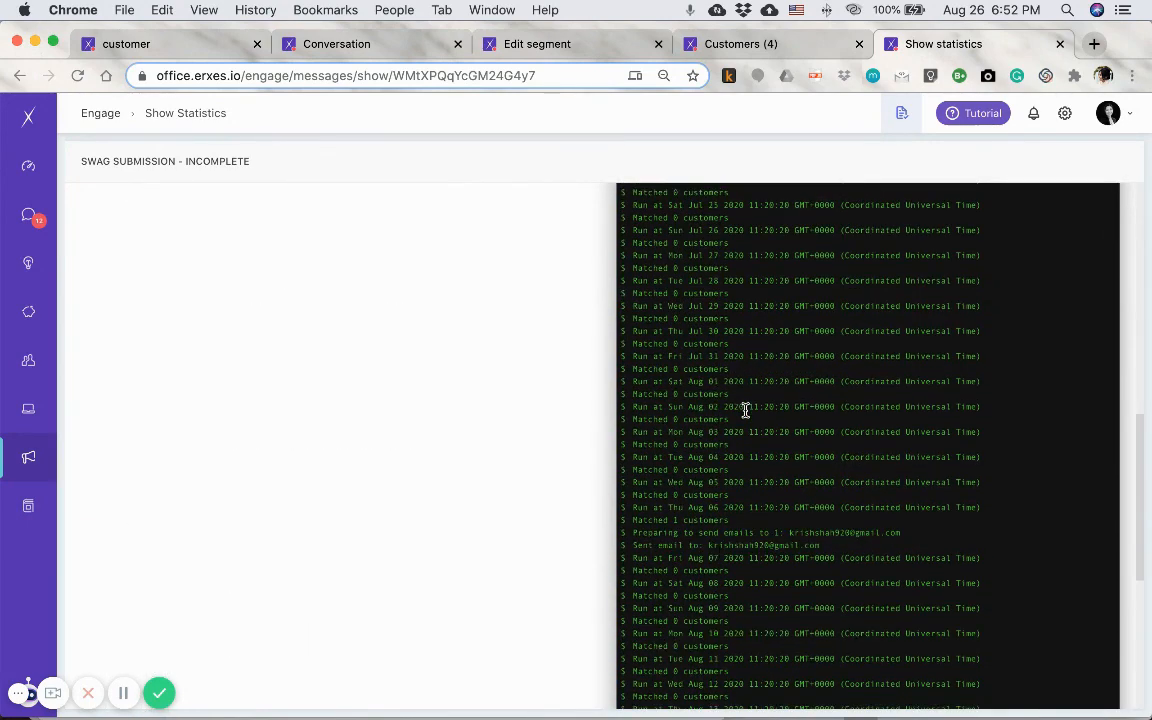
pyautogui.scroll(-5, 745, 410)
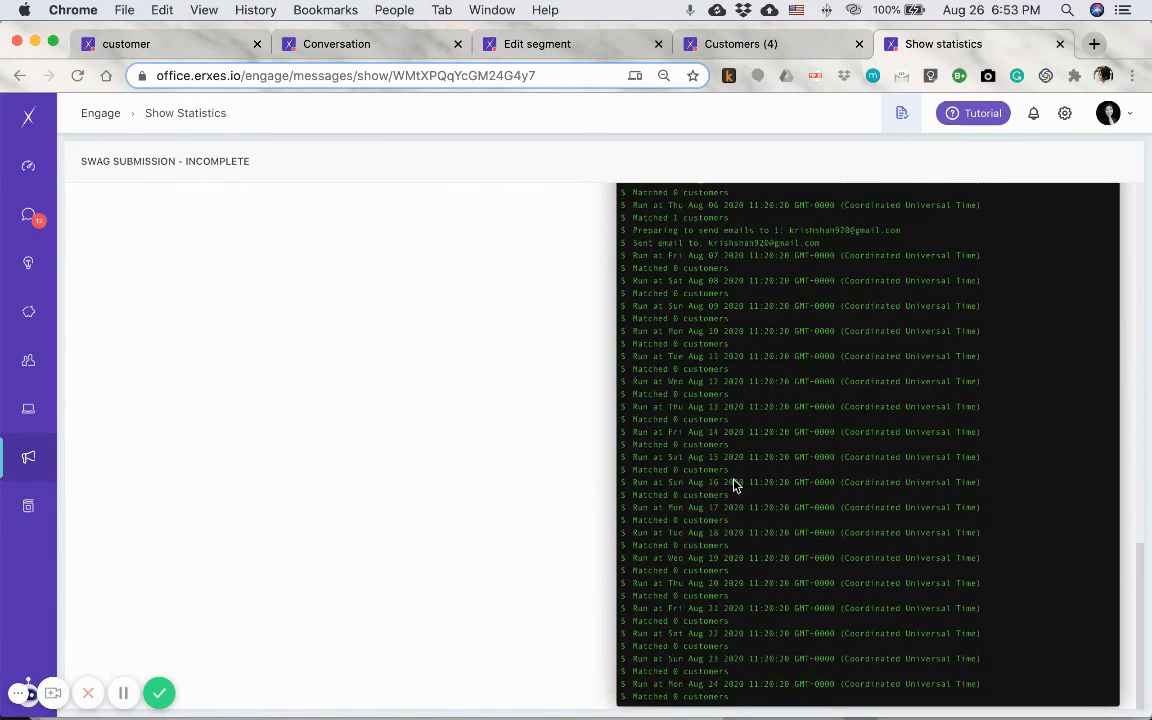
pyautogui.scroll(-1, 733, 485)
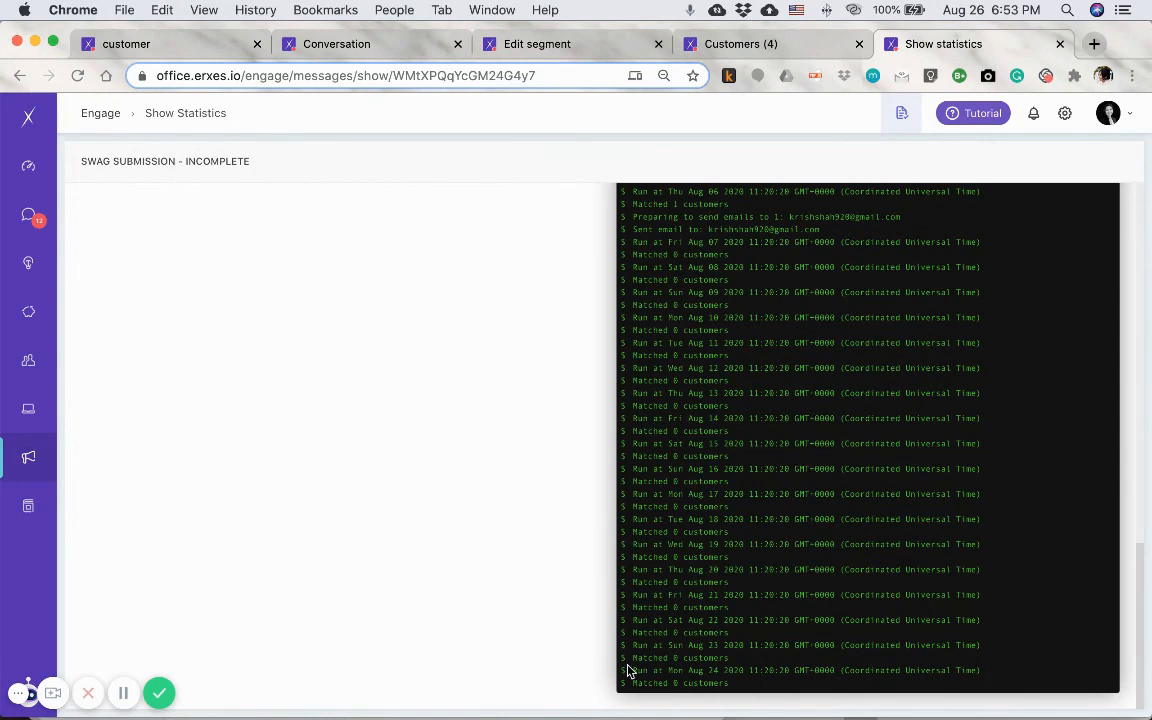
pyautogui.scroll(-2, 694, 579)
pyautogui.click(594, 626)
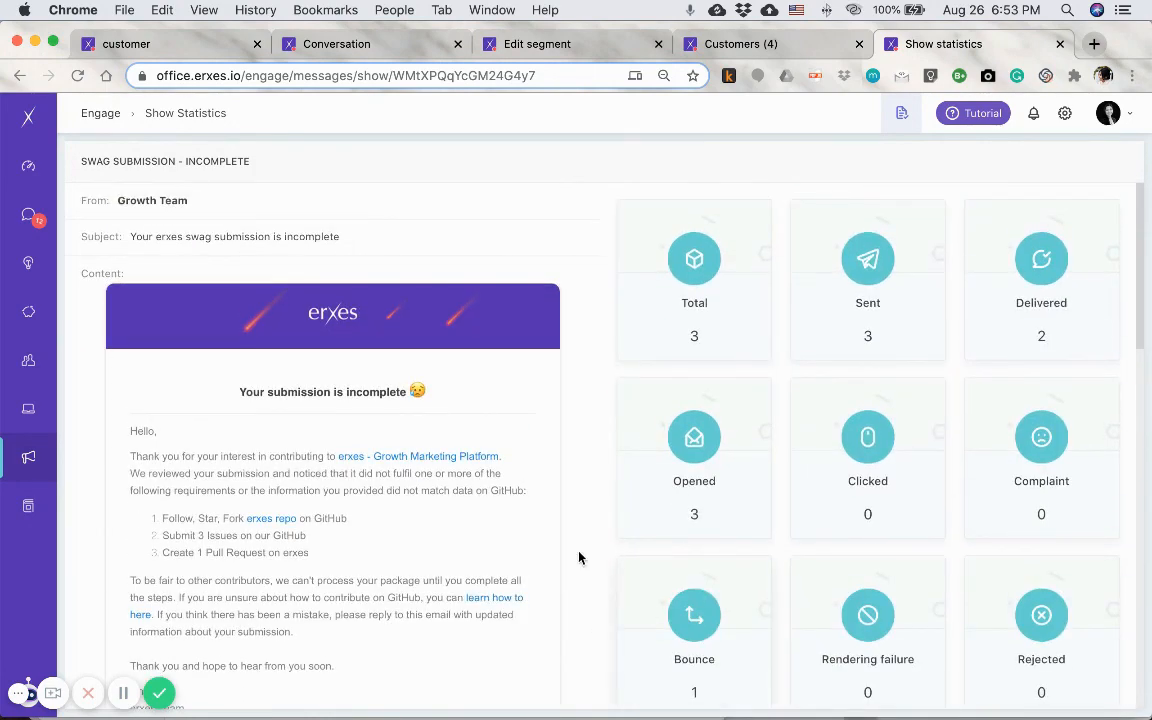